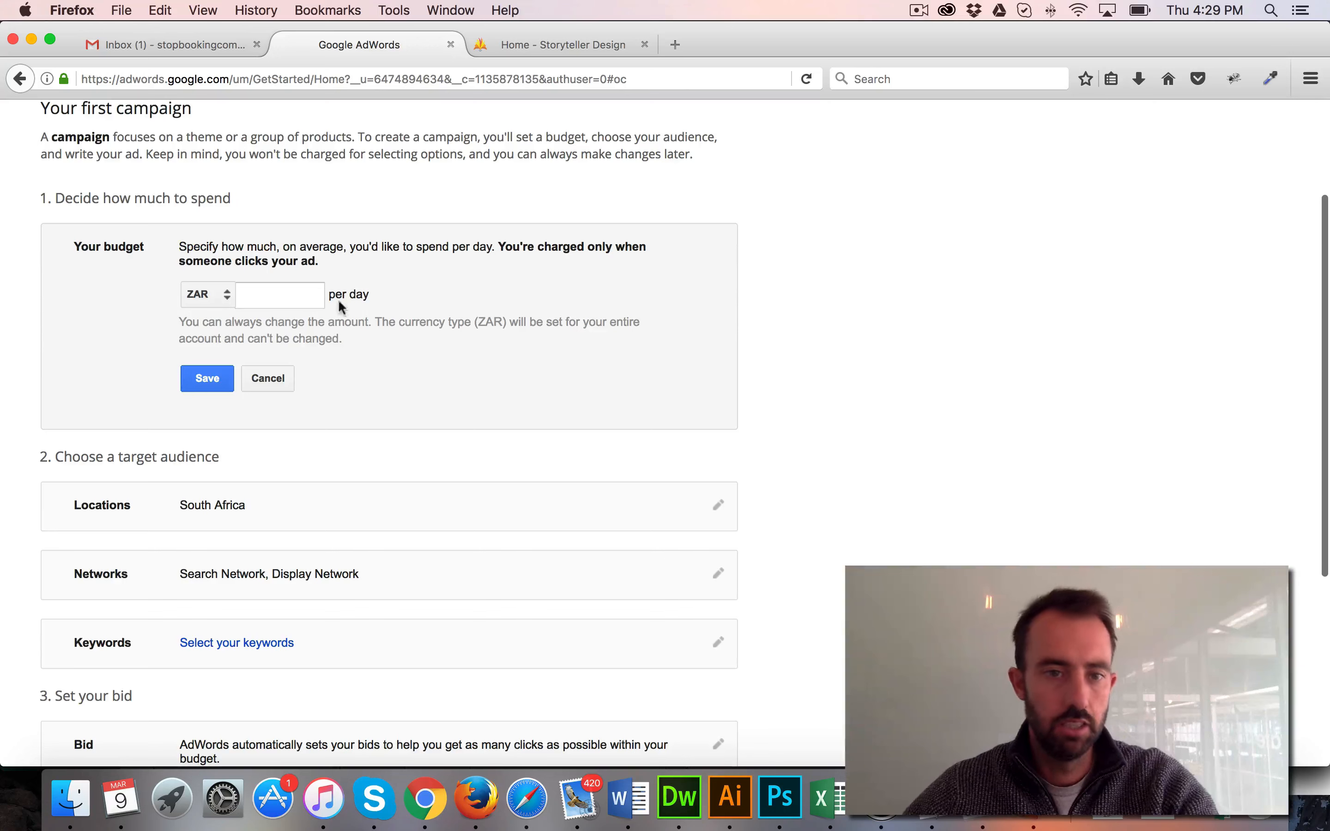
# Set the campaign's daily budget to ZAR 30 and save it
pyautogui.click(313, 295)
pyautogui.write('30')
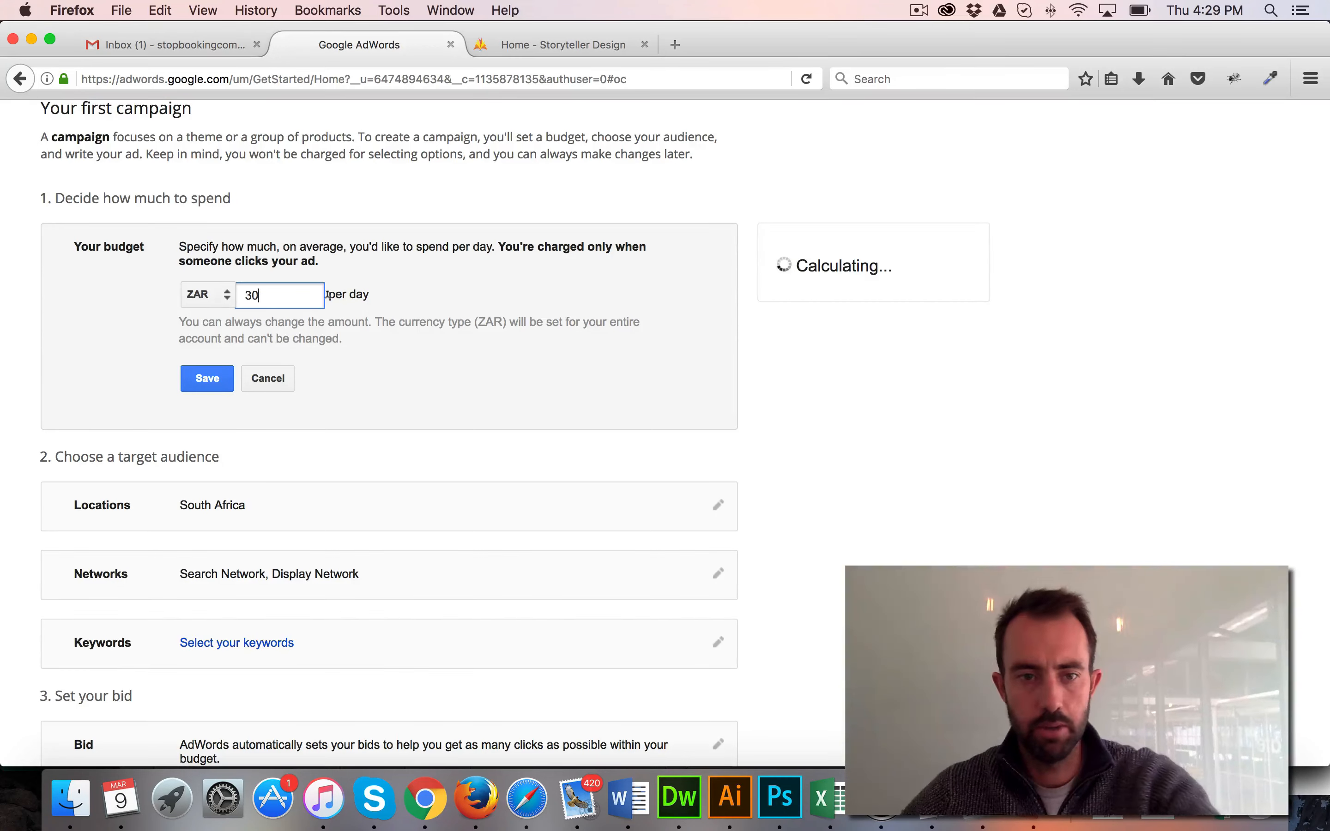
pyautogui.click(211, 379)
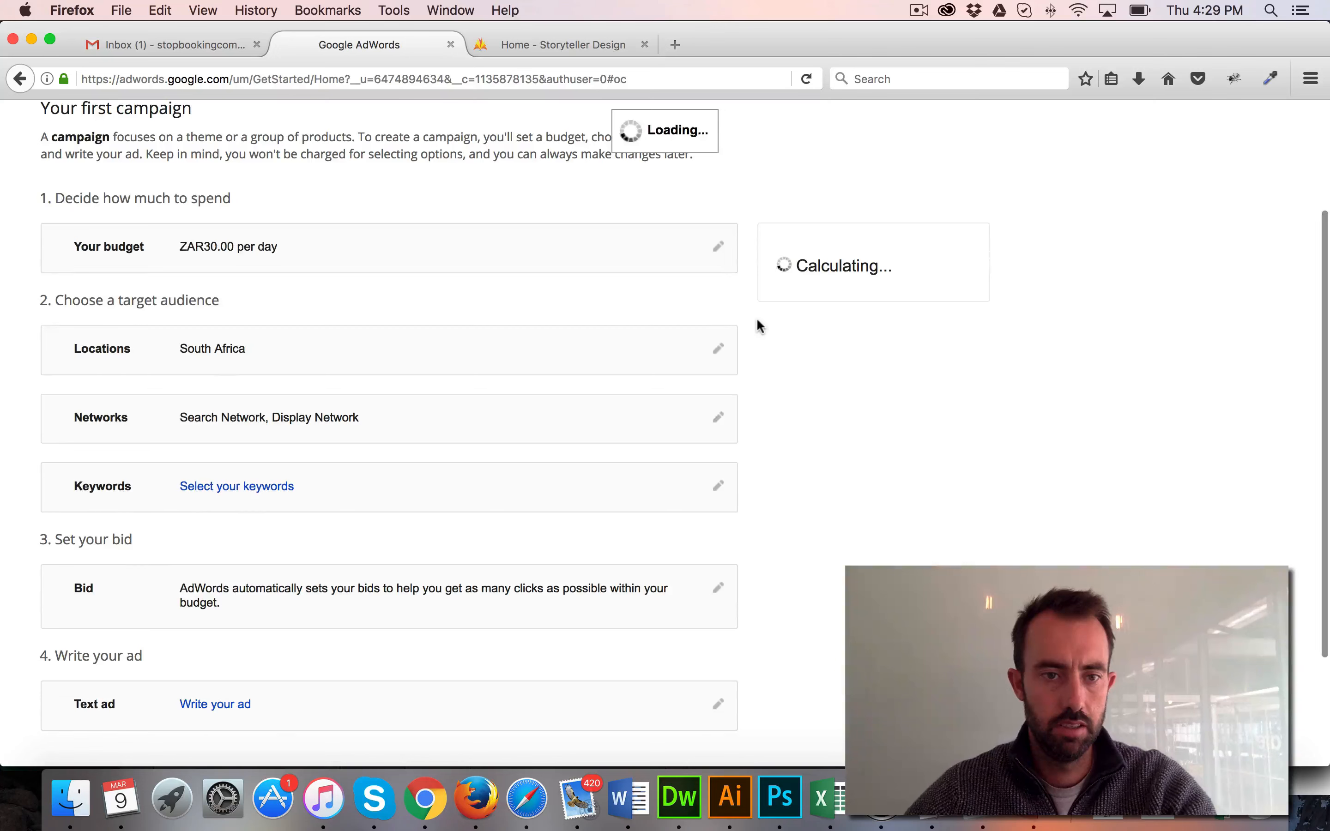
# Exclude the Display Network from the campaign's networks, keeping only the Search Network, and save the setting
pyautogui.scroll(-3, 757, 324)
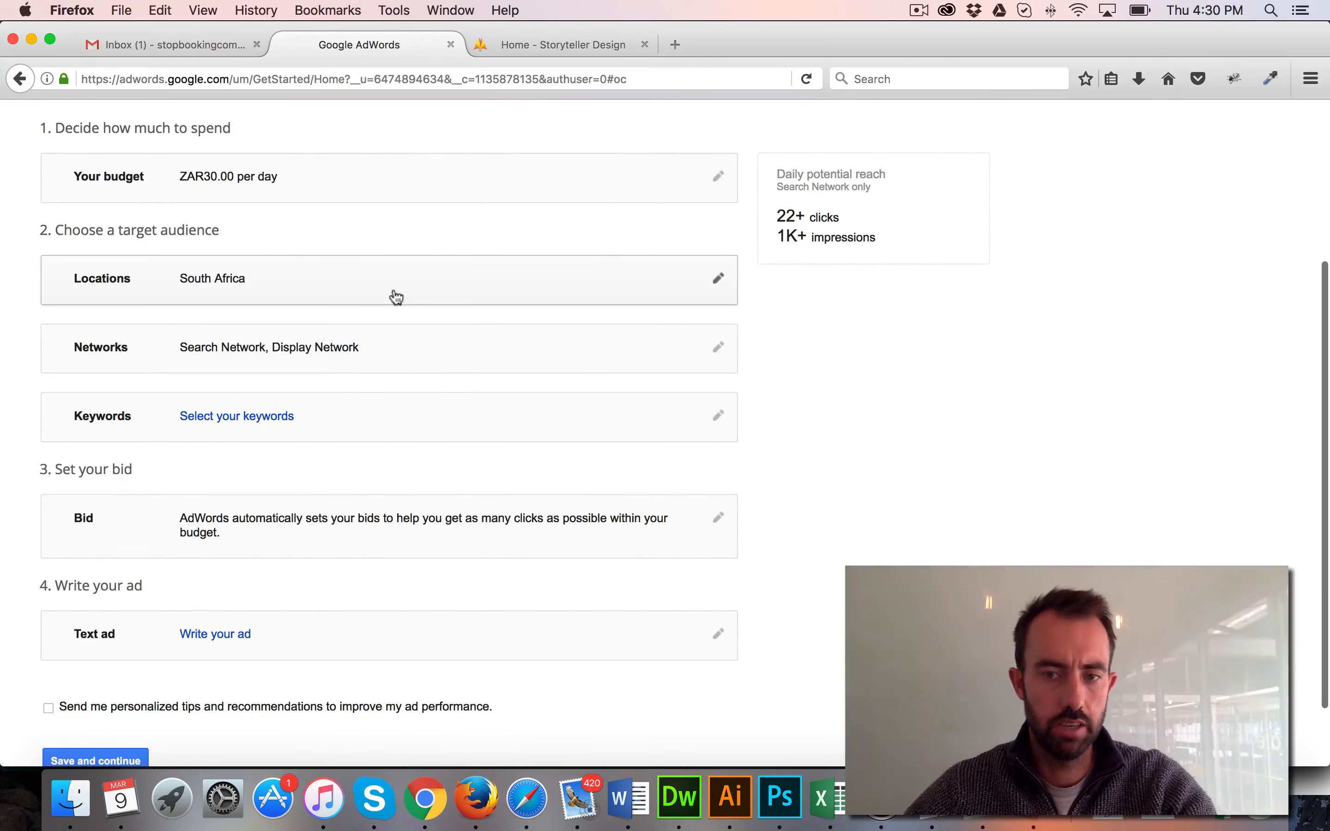
pyautogui.scroll(3, 391, 294)
pyautogui.scroll(-4, 389, 299)
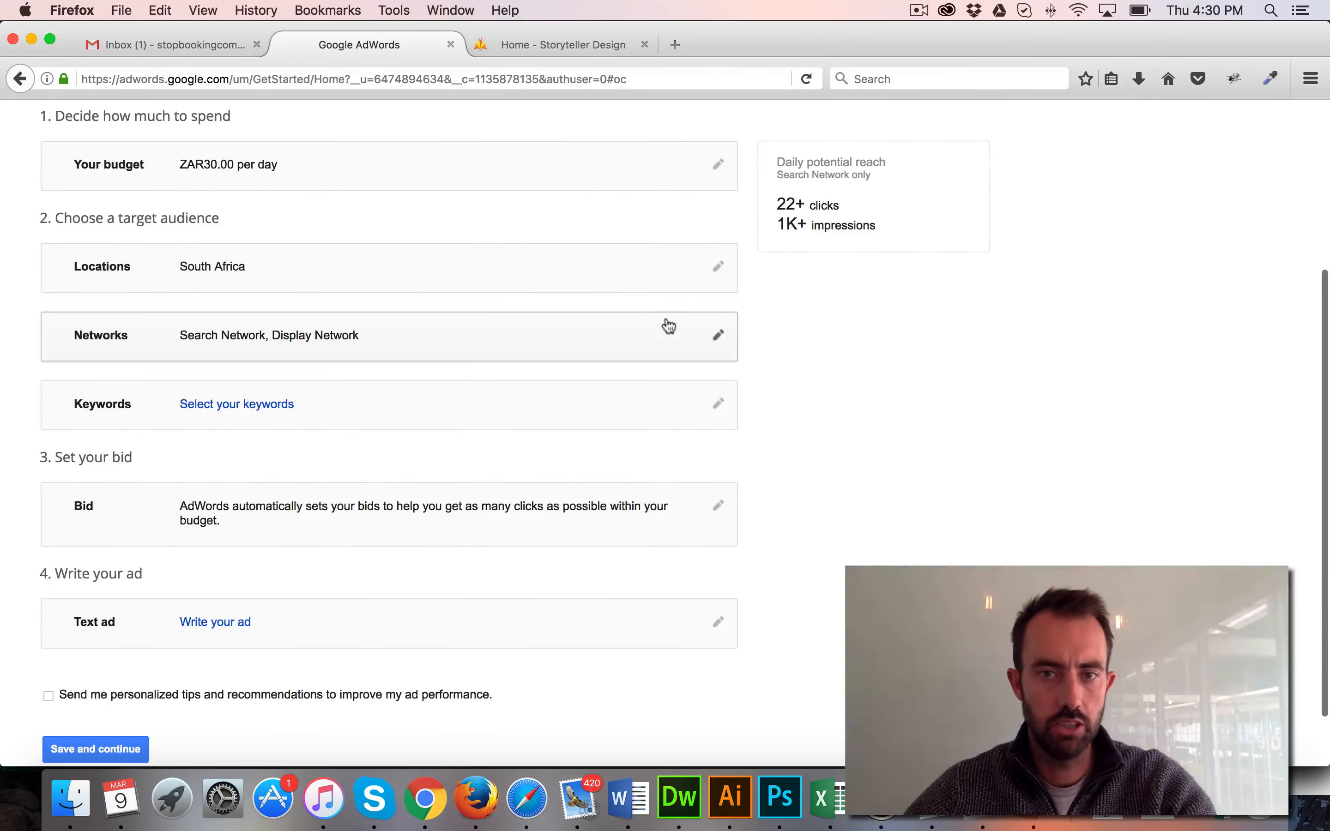
pyautogui.scroll(8, 644, 316)
pyautogui.scroll(-6, 645, 319)
pyautogui.scroll(-2, 713, 413)
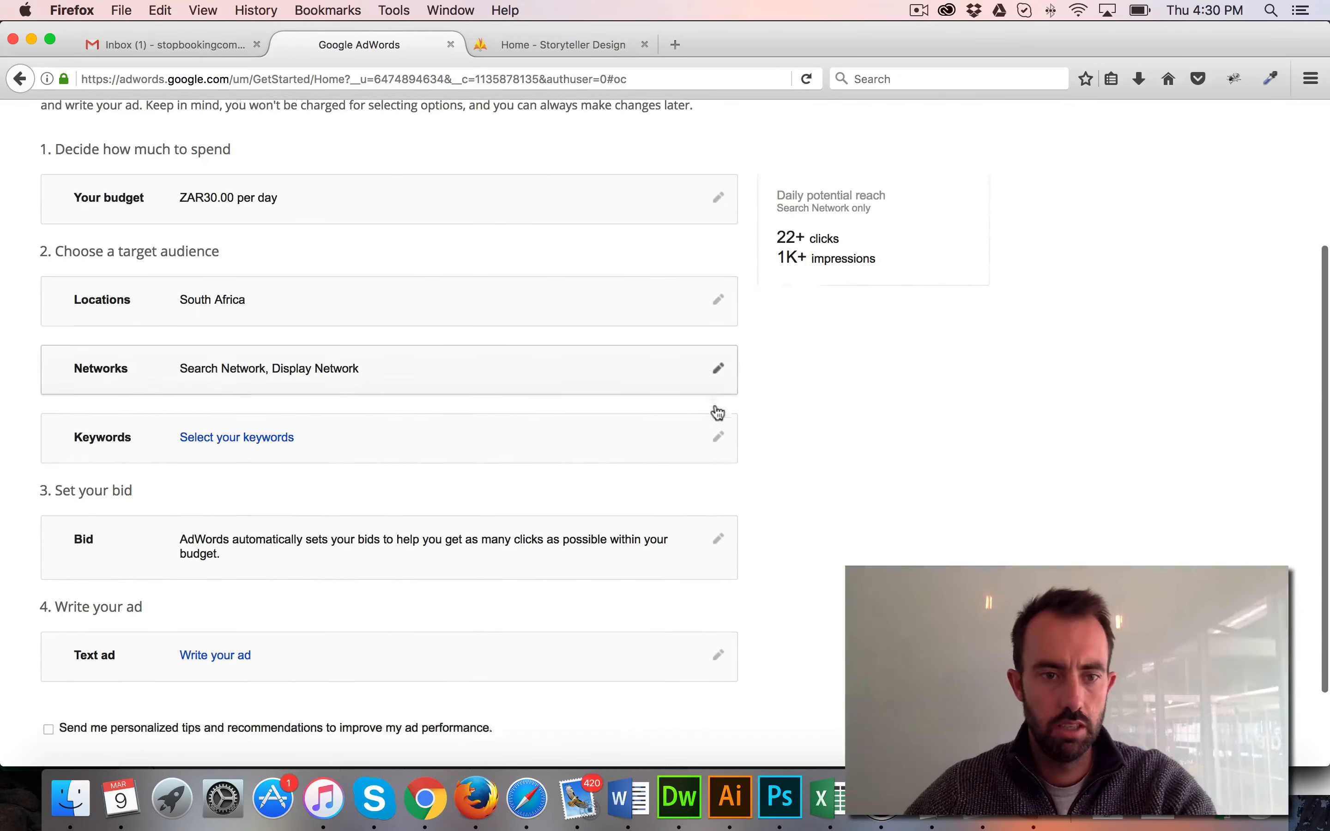
pyautogui.click(719, 354)
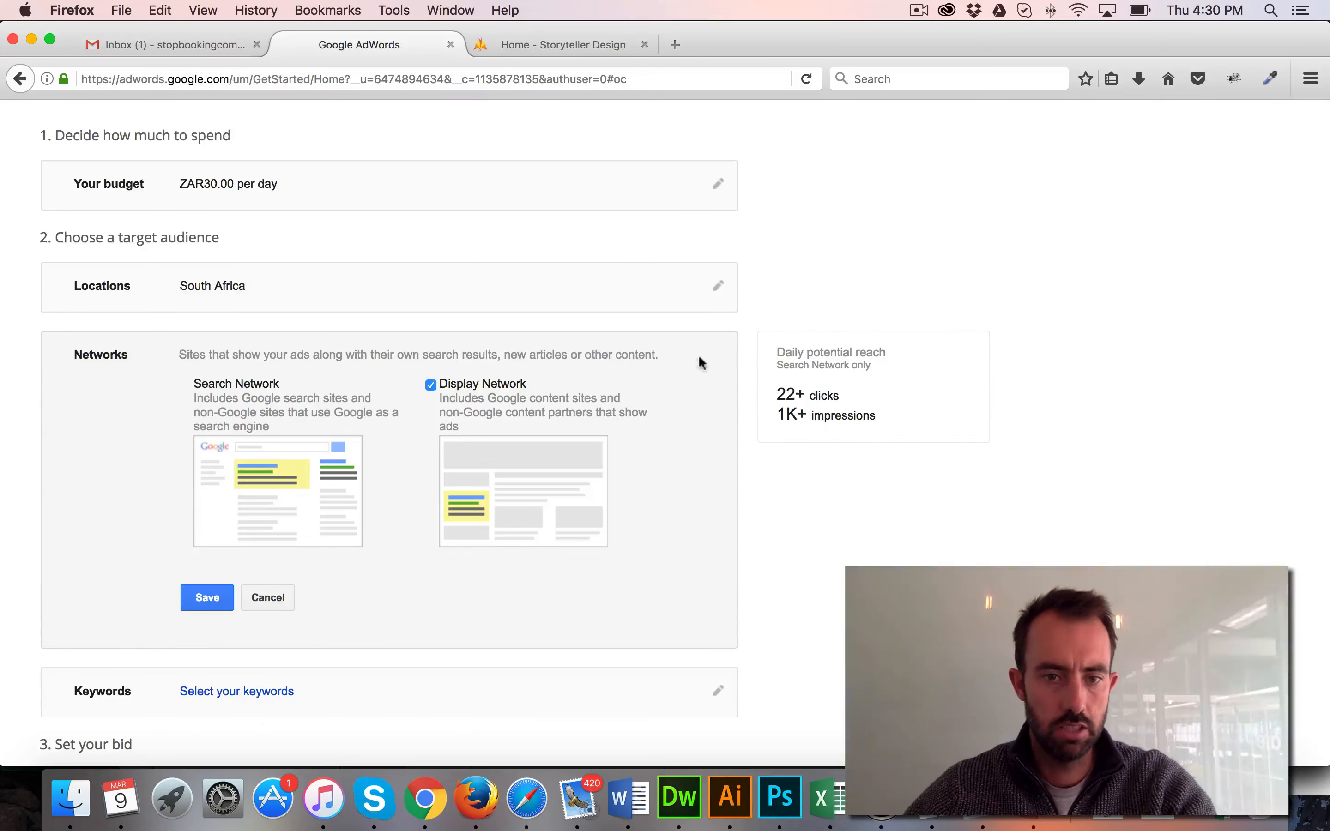
pyautogui.click(431, 385)
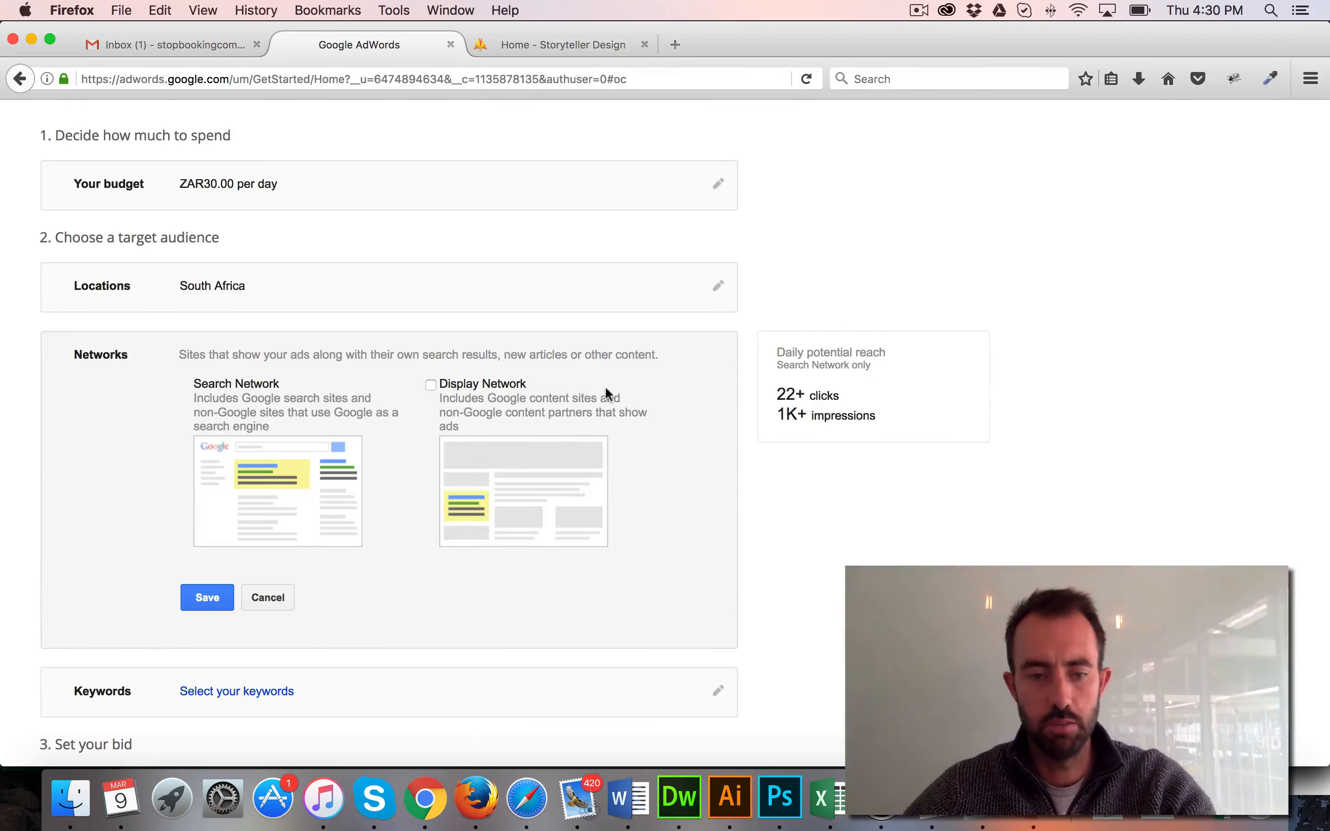
pyautogui.click(203, 597)
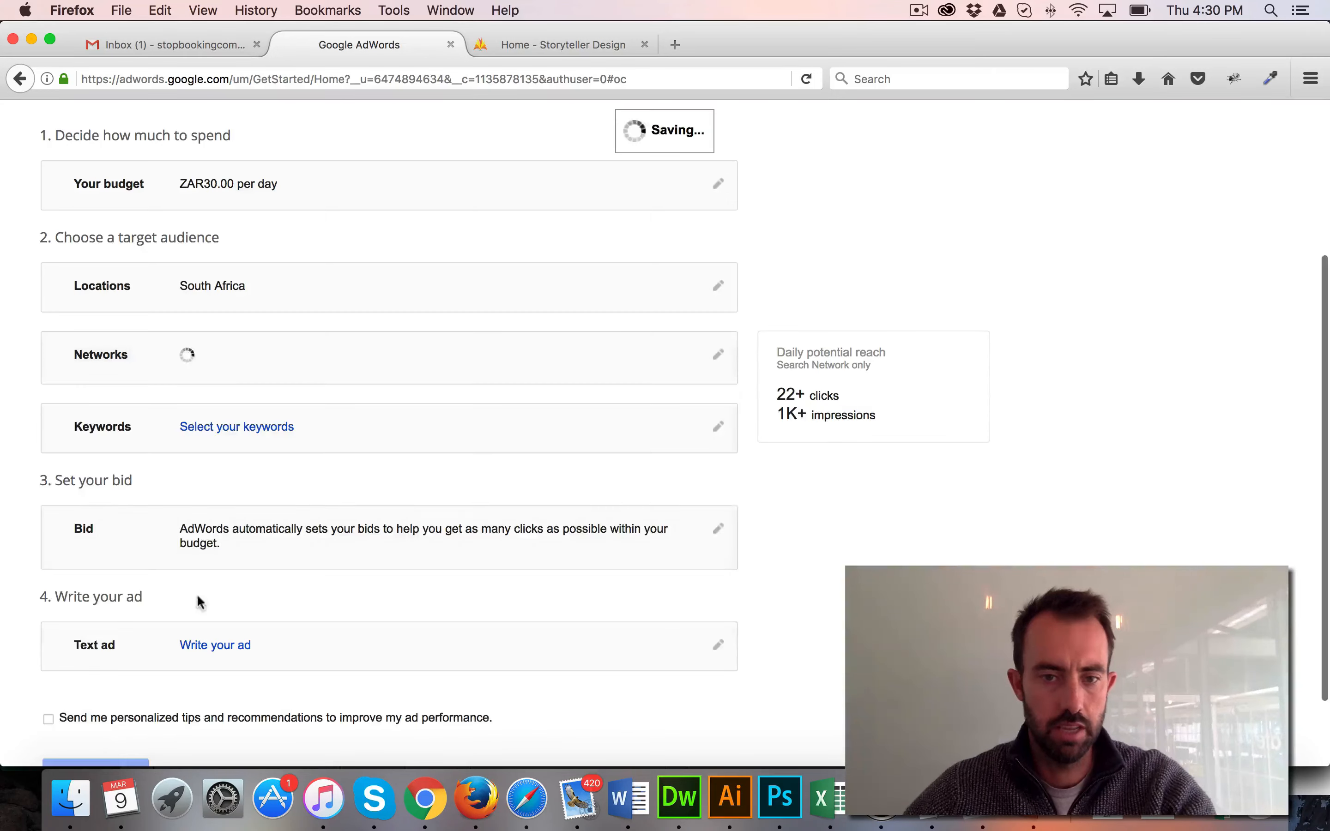
# Remove all the suggested keywords from the campaign's keyword list, from "web design" through "website creator"
pyautogui.scroll(-1, 714, 388)
pyautogui.click(715, 387)
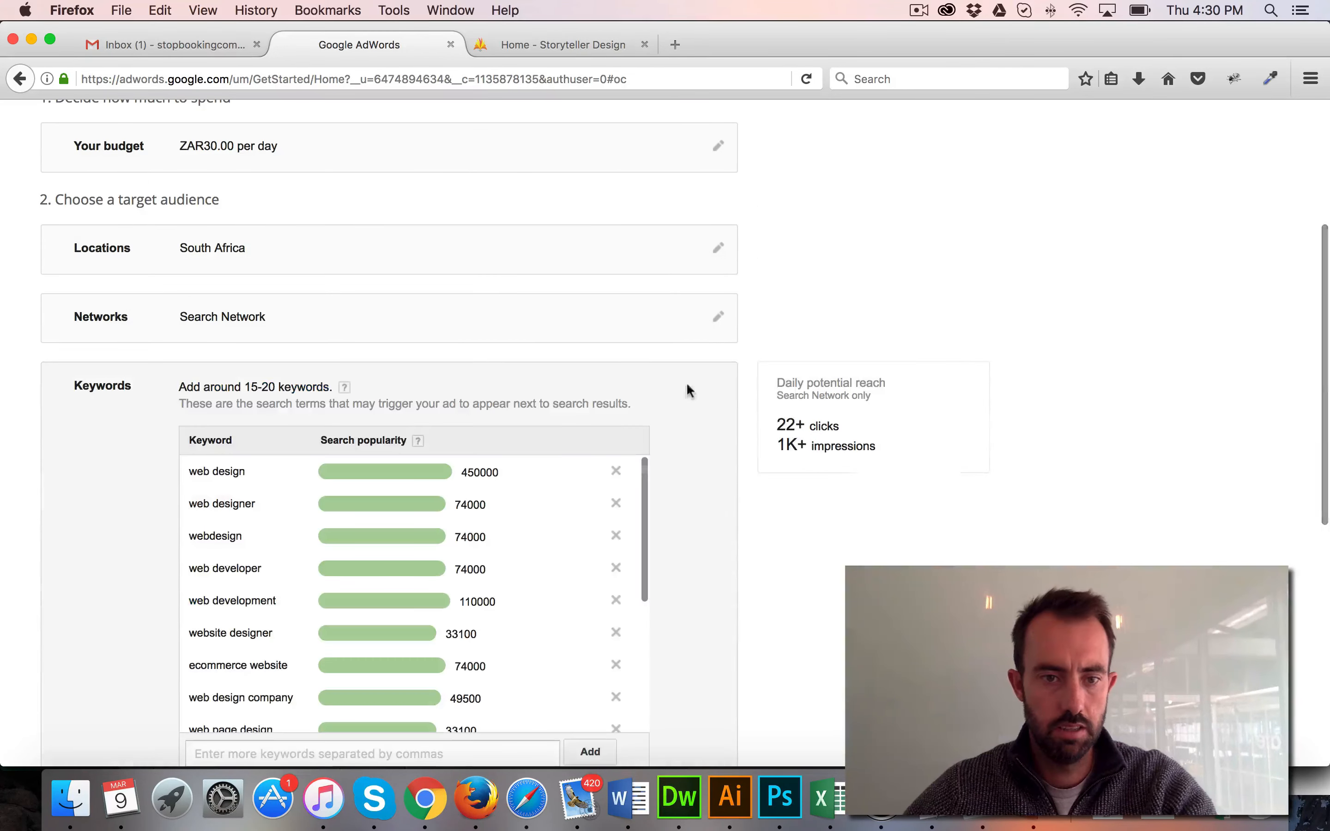
pyautogui.scroll(-2, 594, 384)
pyautogui.click(618, 373)
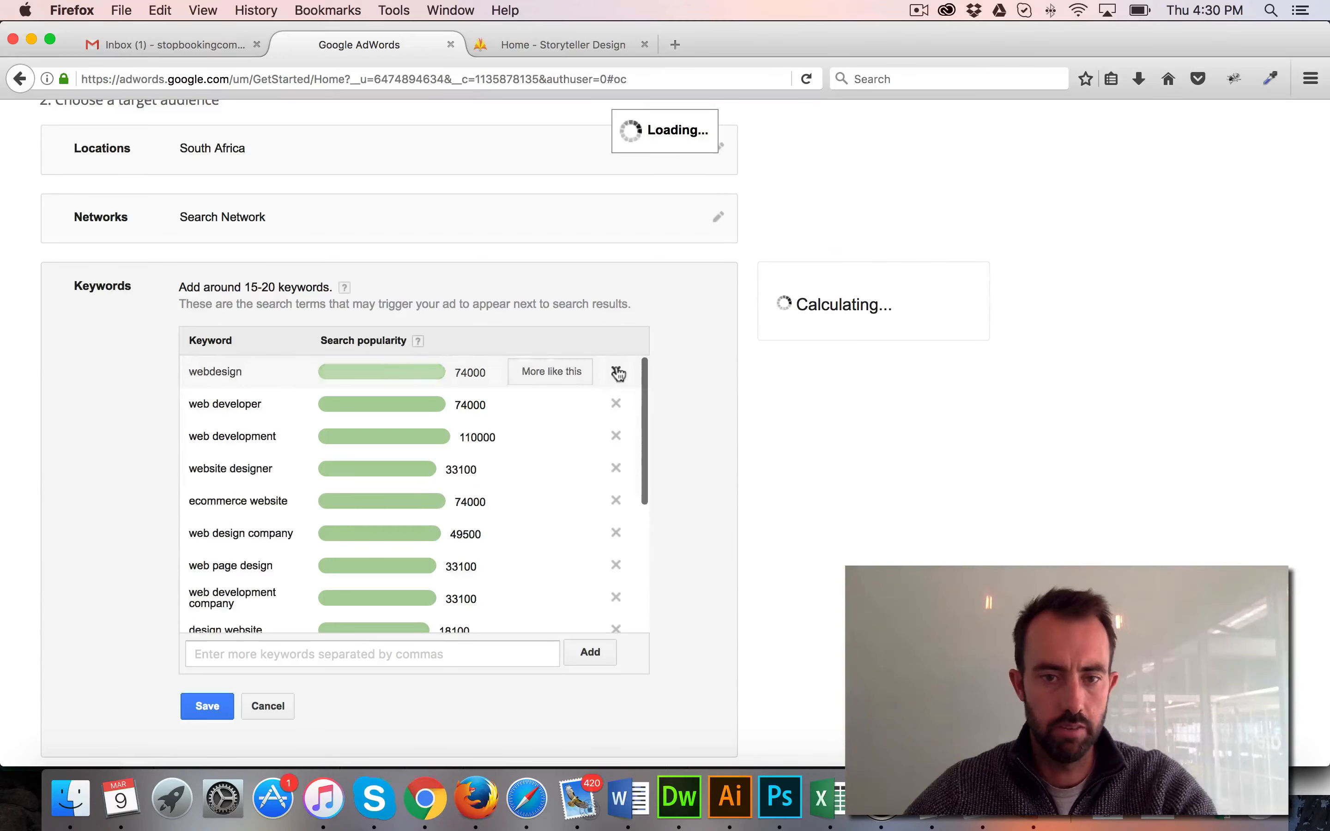
pyautogui.click(616, 373)
pyautogui.click(616, 373)
pyautogui.click(617, 372)
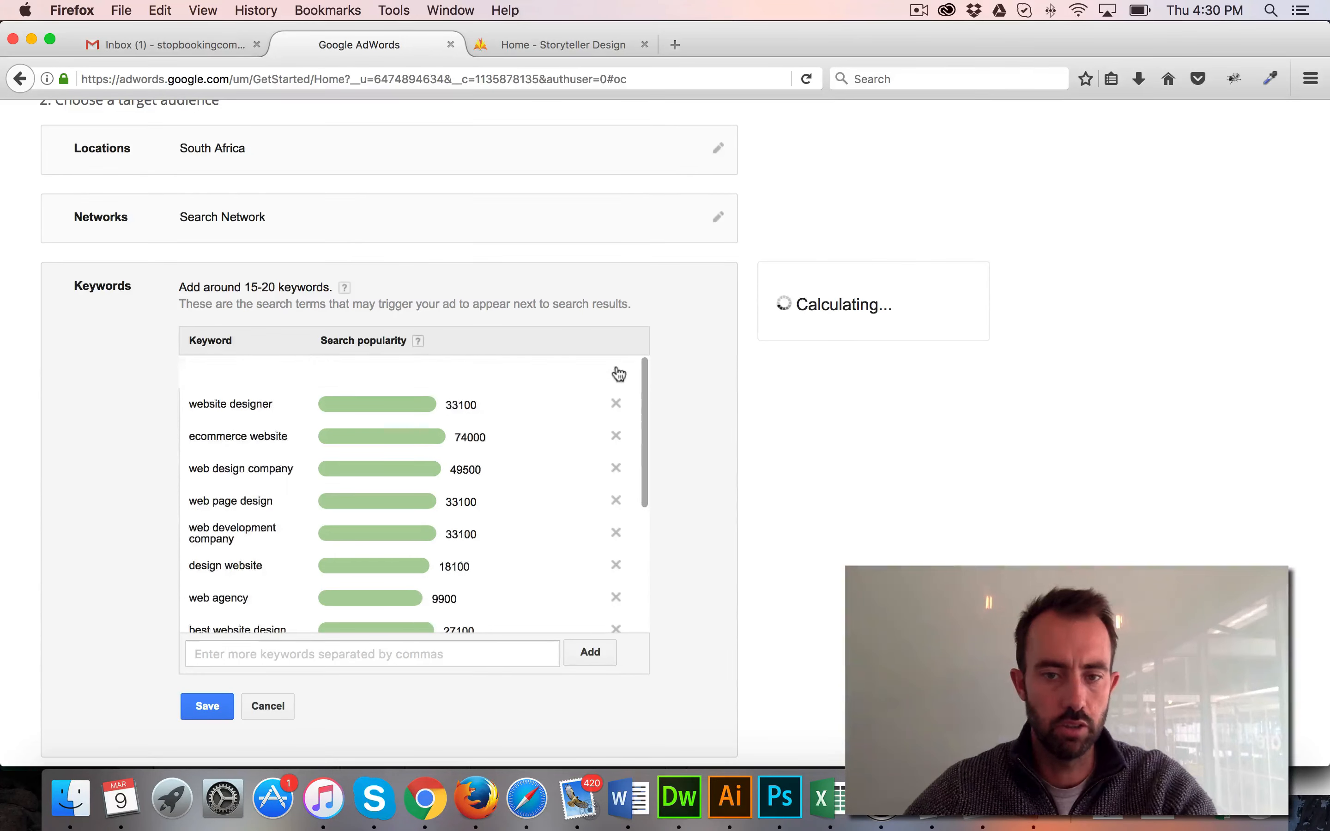
pyautogui.click(616, 372)
pyautogui.click(616, 372)
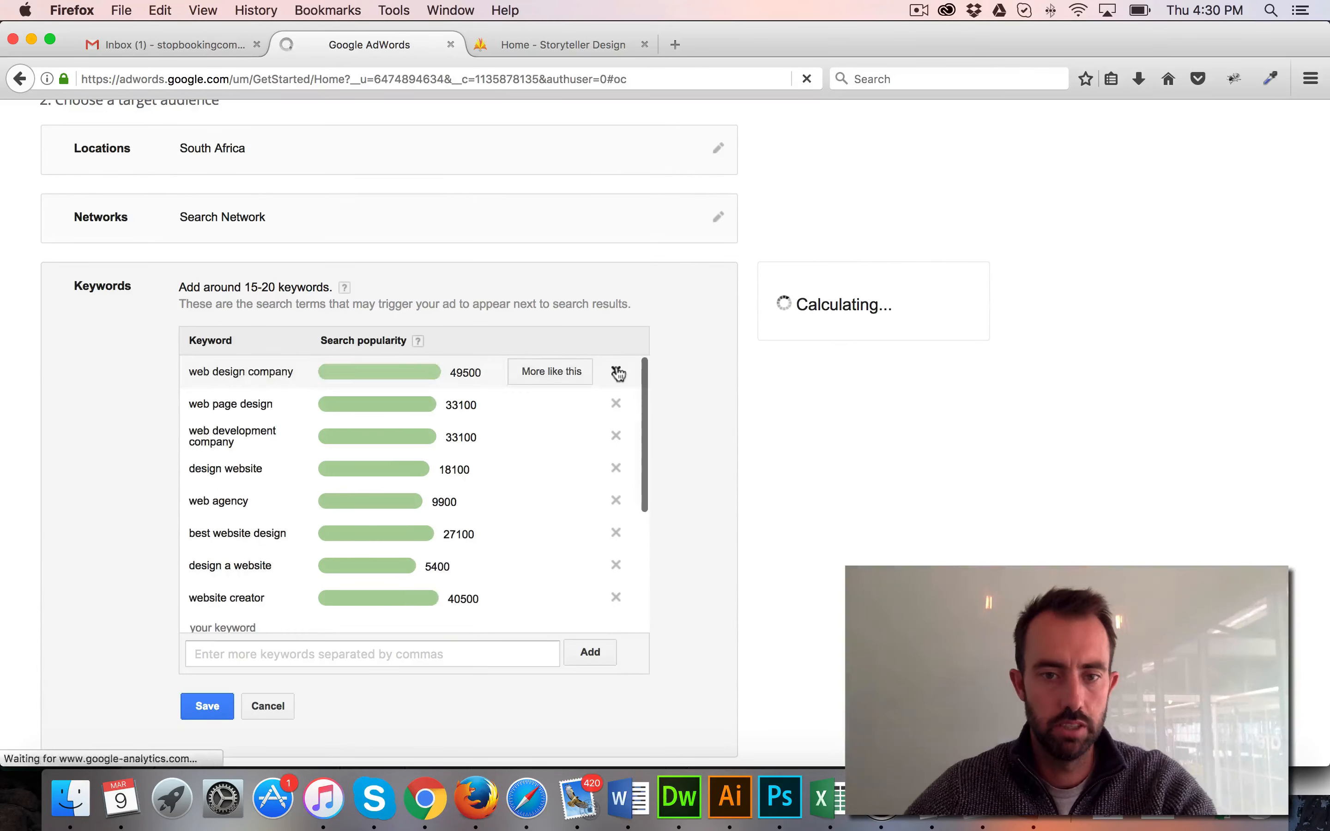
pyautogui.click(616, 373)
pyautogui.click(616, 372)
pyautogui.click(617, 373)
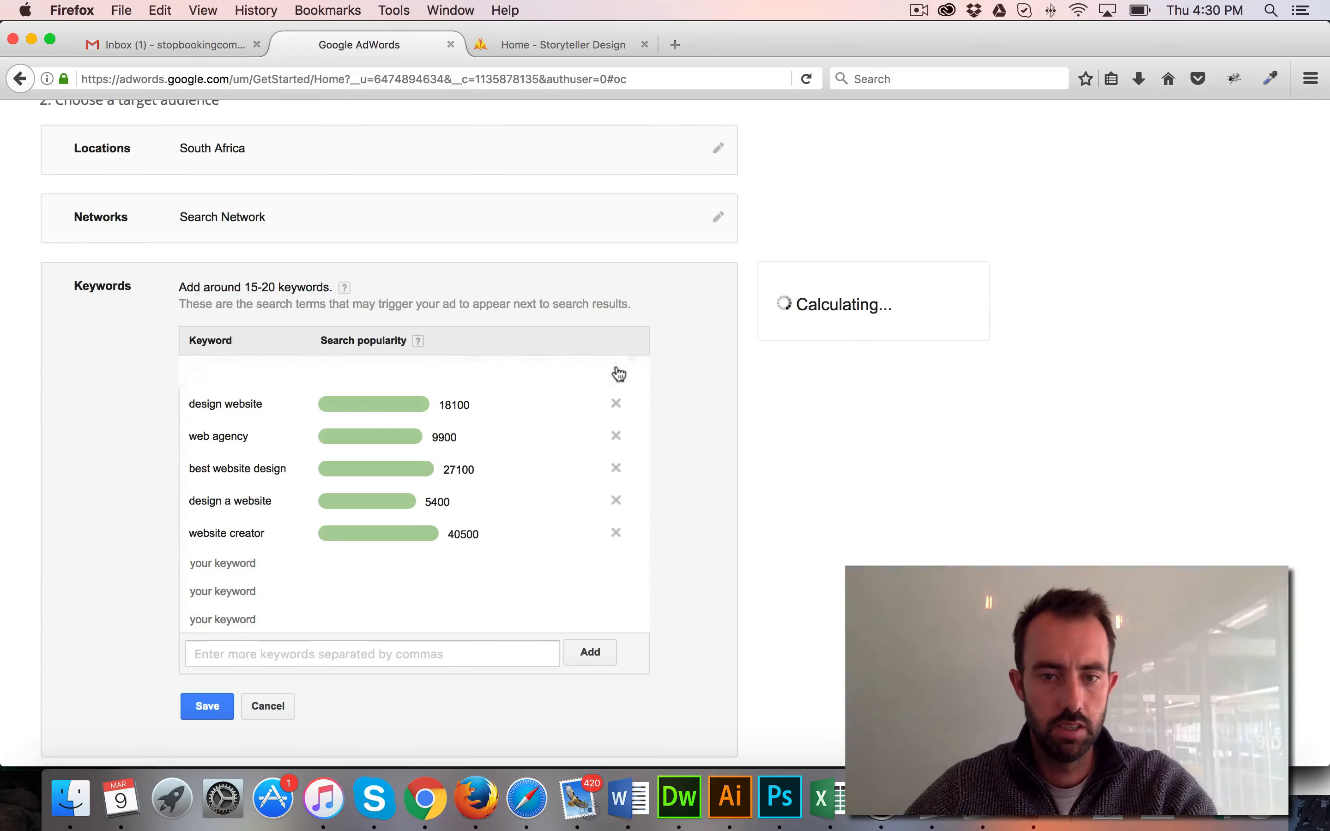
pyautogui.click(617, 373)
pyautogui.click(617, 373)
pyautogui.click(616, 372)
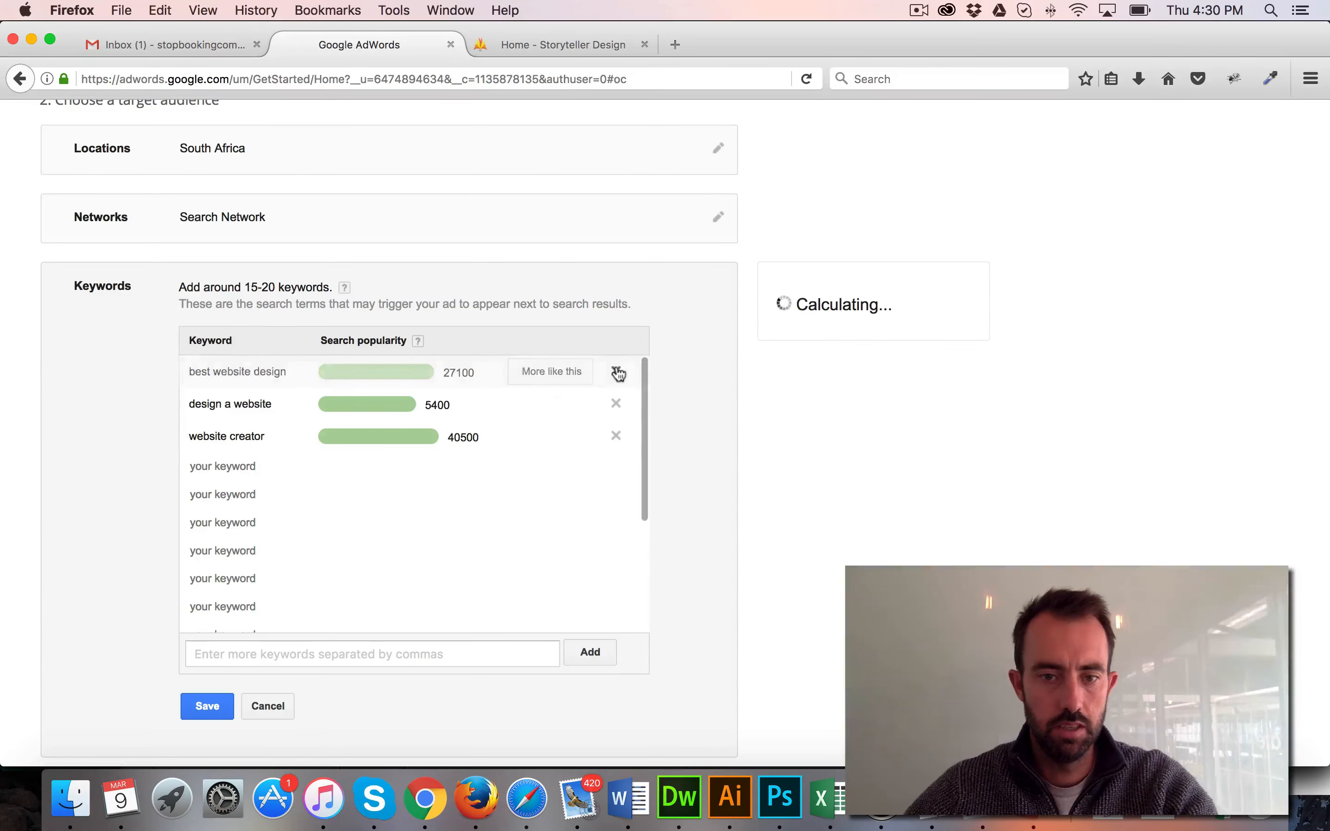
pyautogui.click(616, 372)
pyautogui.click(617, 373)
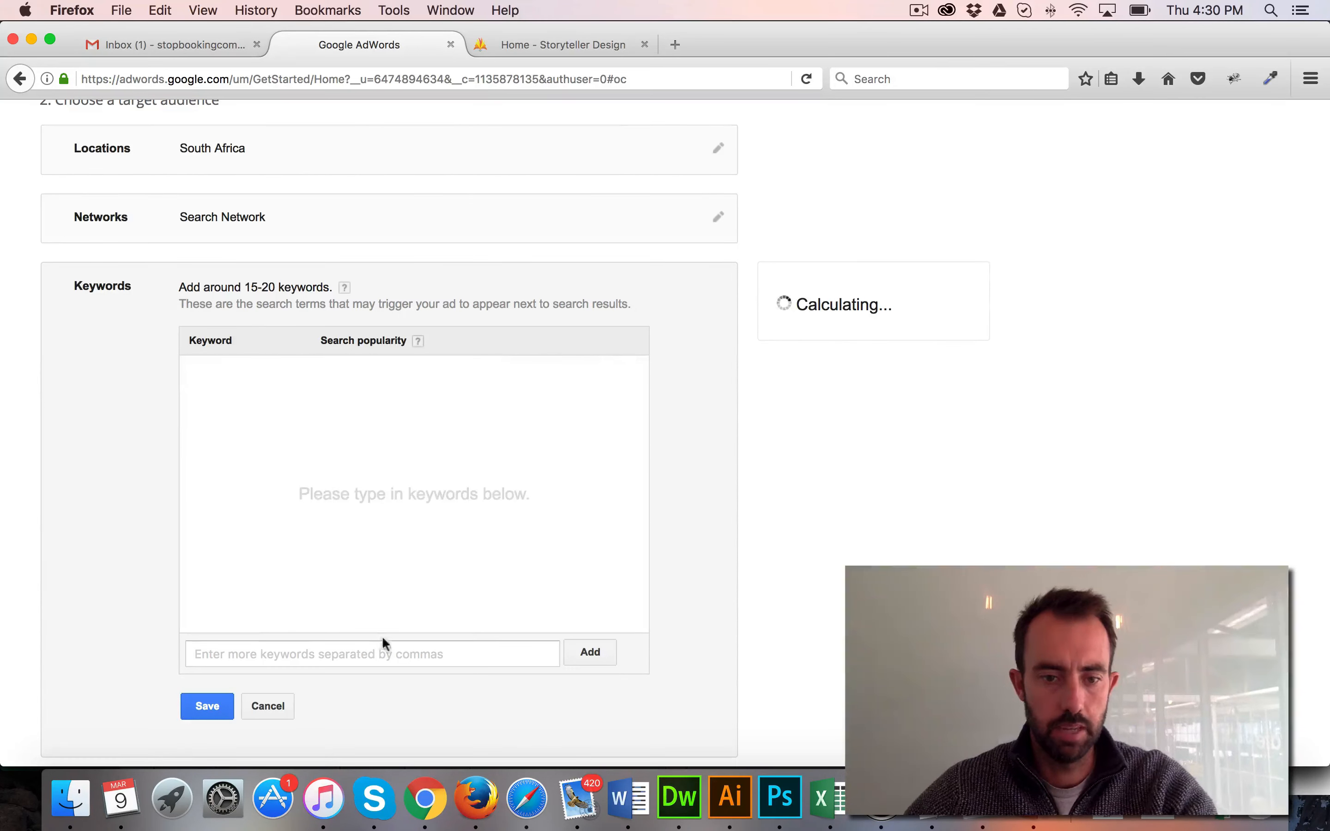
# Add the keyword "storyteller design" to the campaign and save the keyword list
pyautogui.click(380, 653)
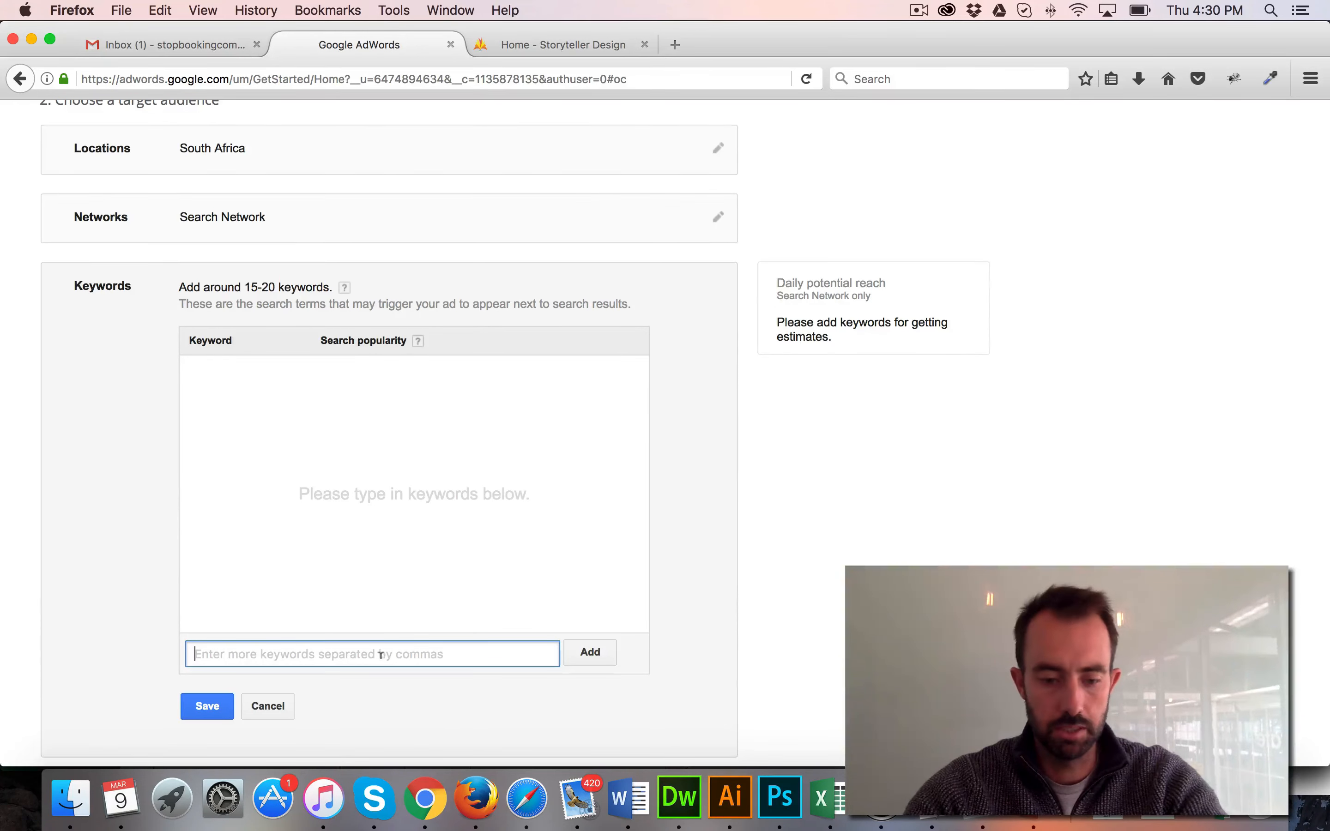
pyautogui.write('storyt')
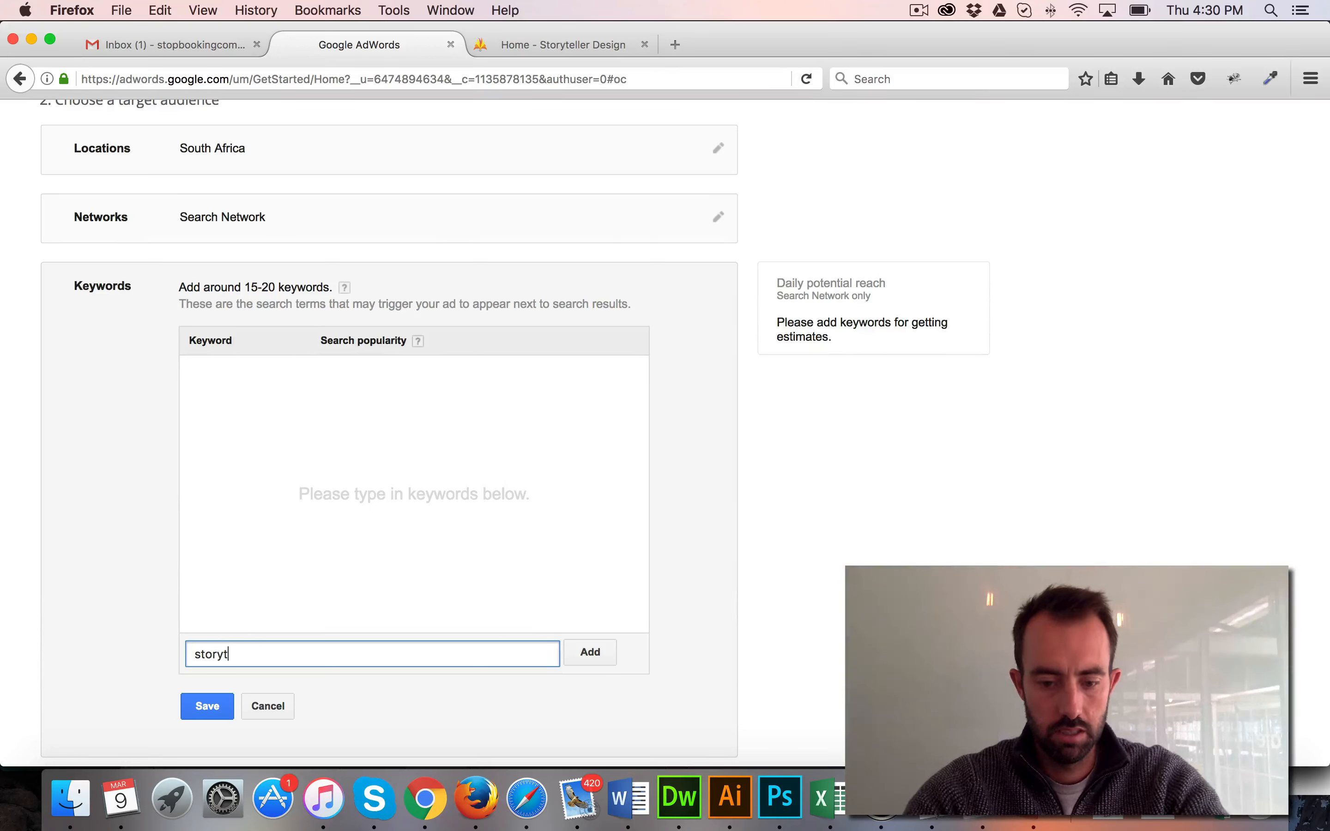
pyautogui.write('eller design')
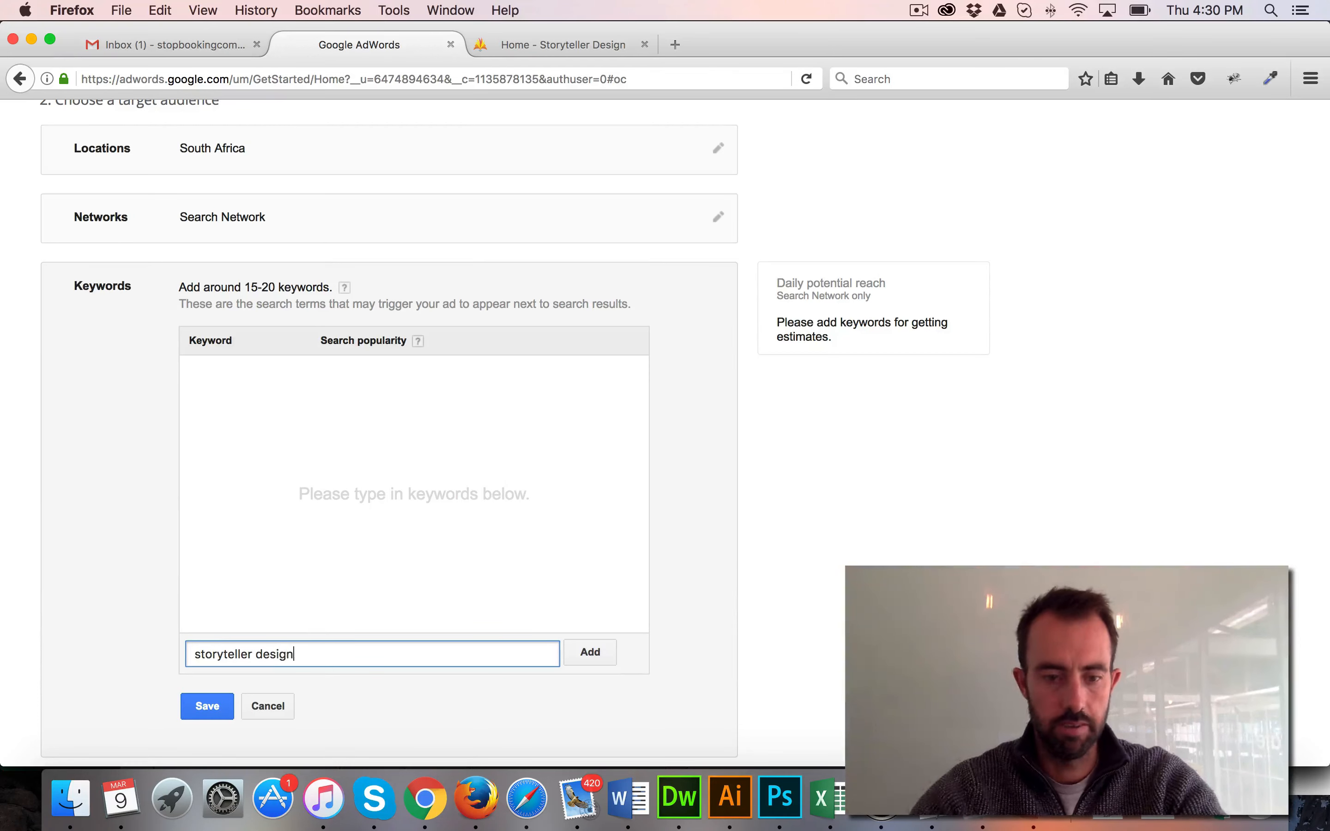
pyautogui.click(583, 650)
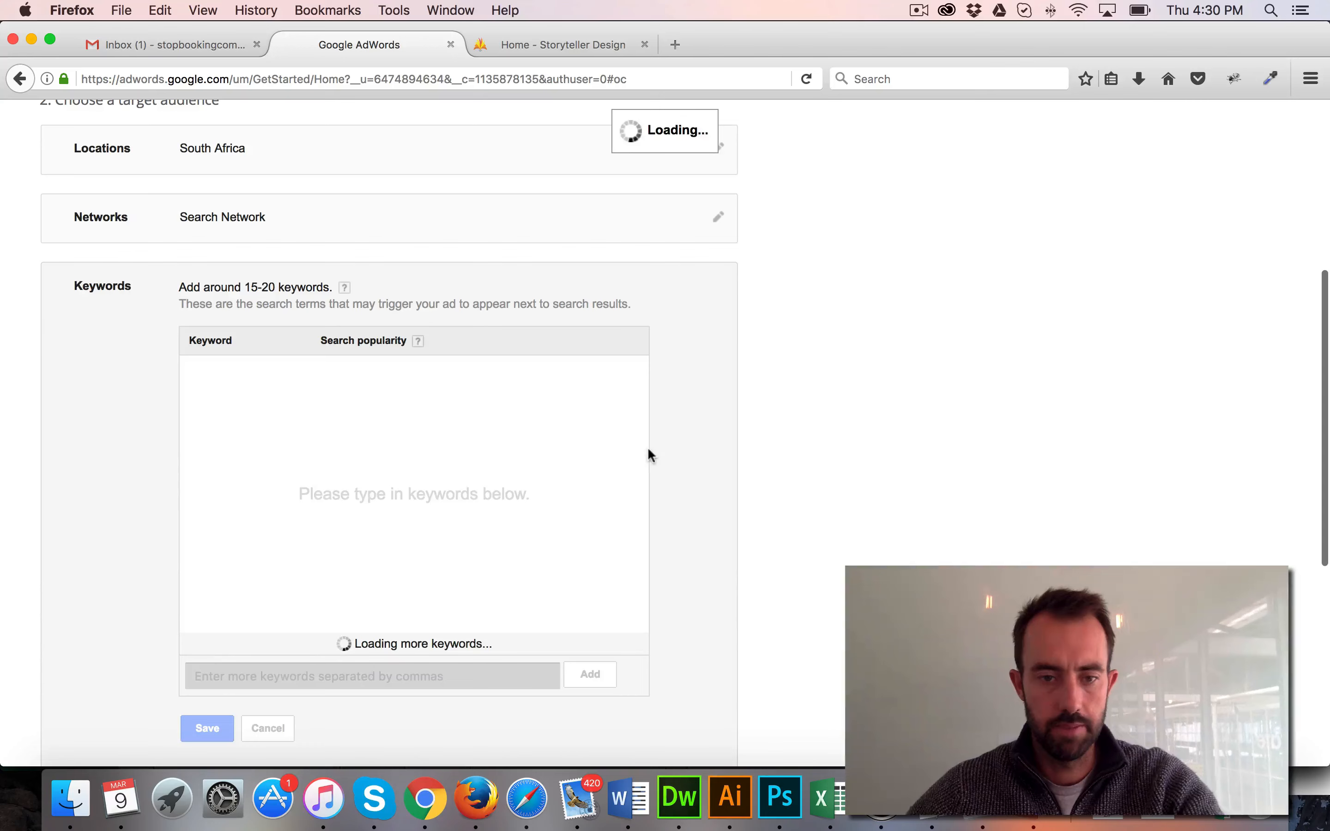
pyautogui.scroll(-5, 662, 448)
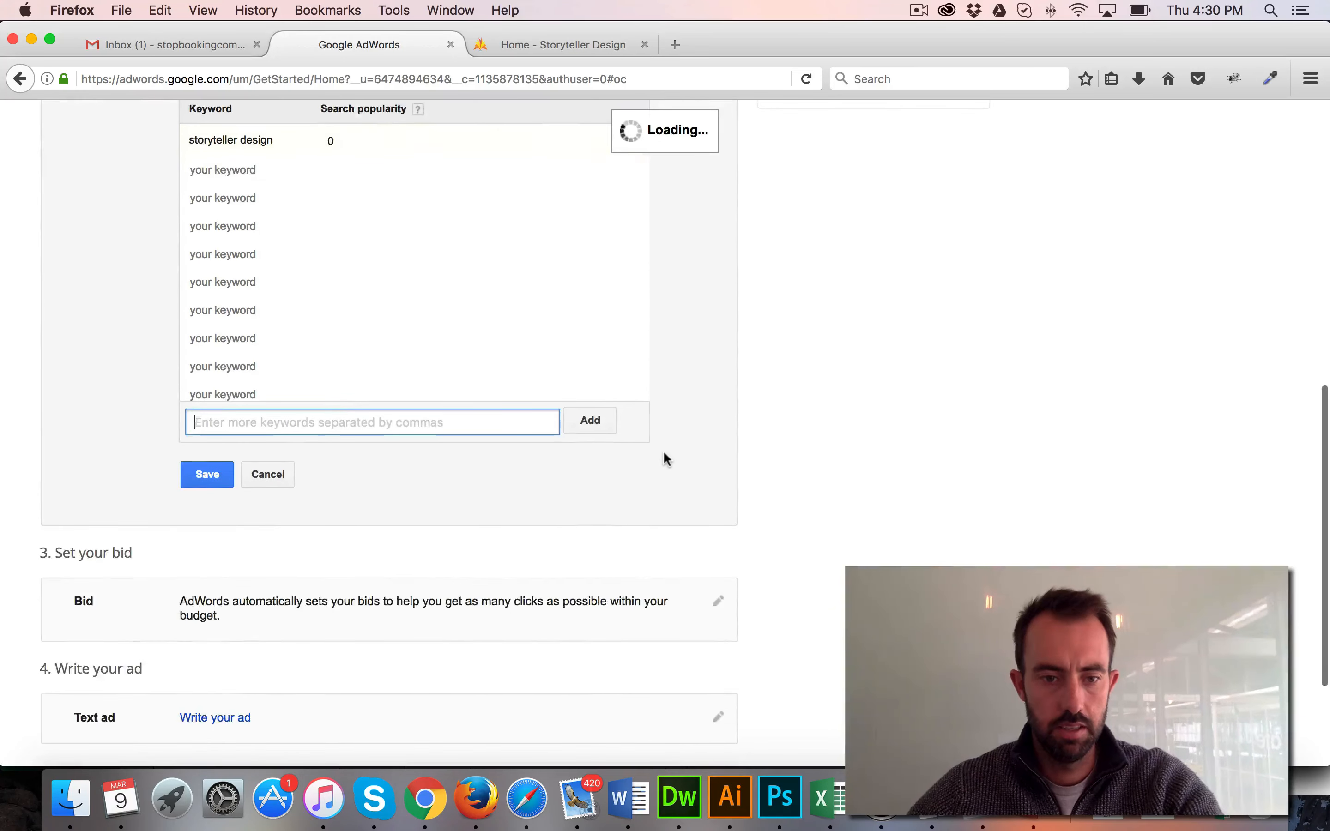
pyautogui.click(200, 476)
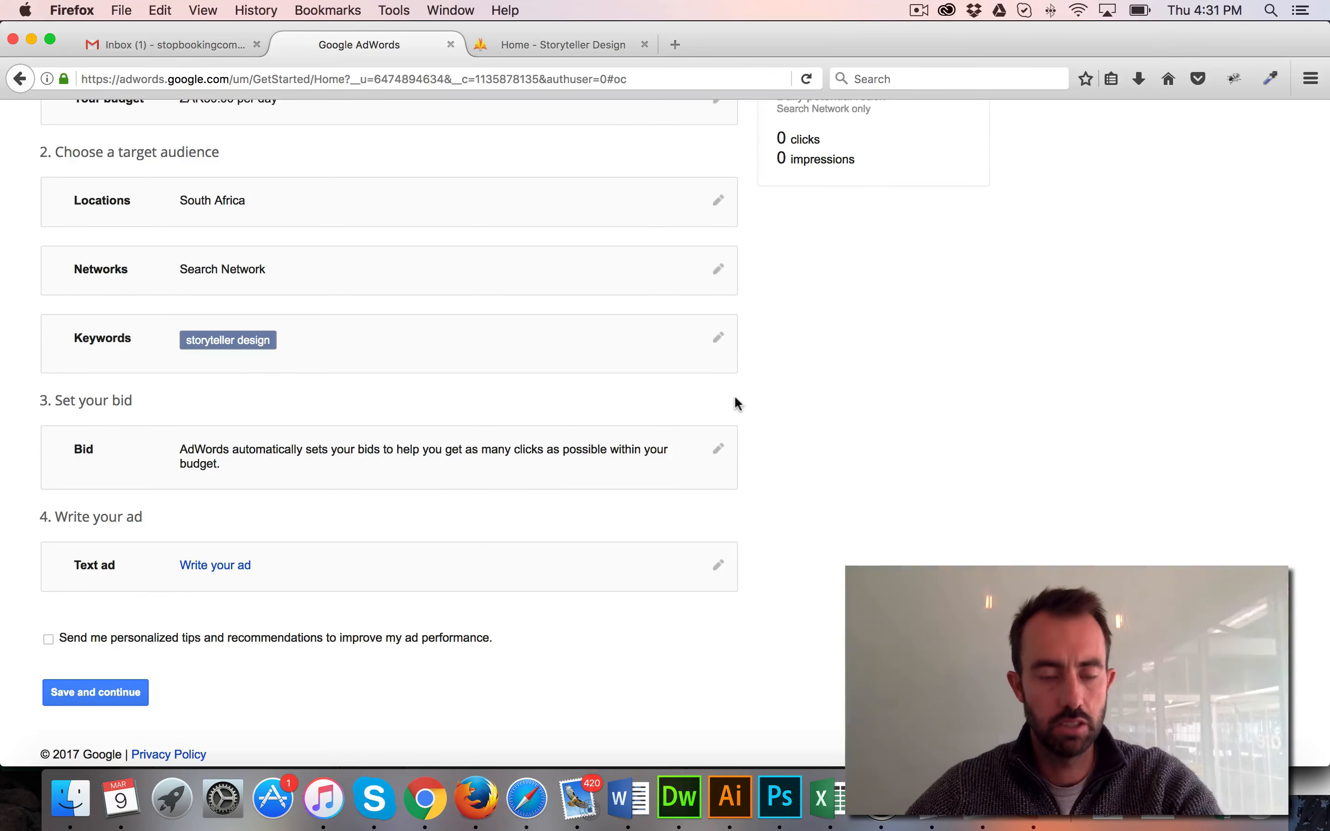
# Switch the campaign to manual bidding with a bid of ZAR 5 per click and save it
pyautogui.scroll(-1, 735, 397)
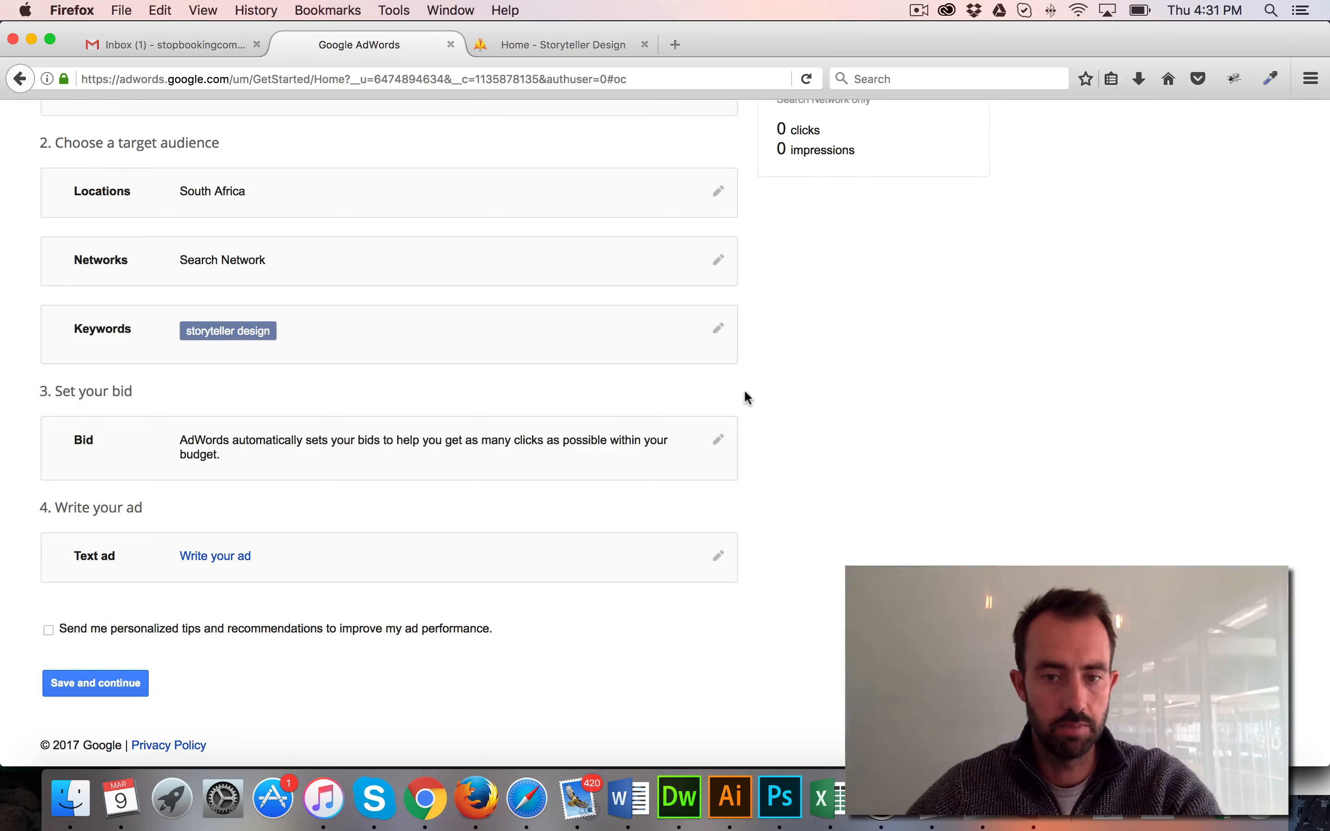
pyautogui.click(718, 442)
pyautogui.scroll(-2, 730, 404)
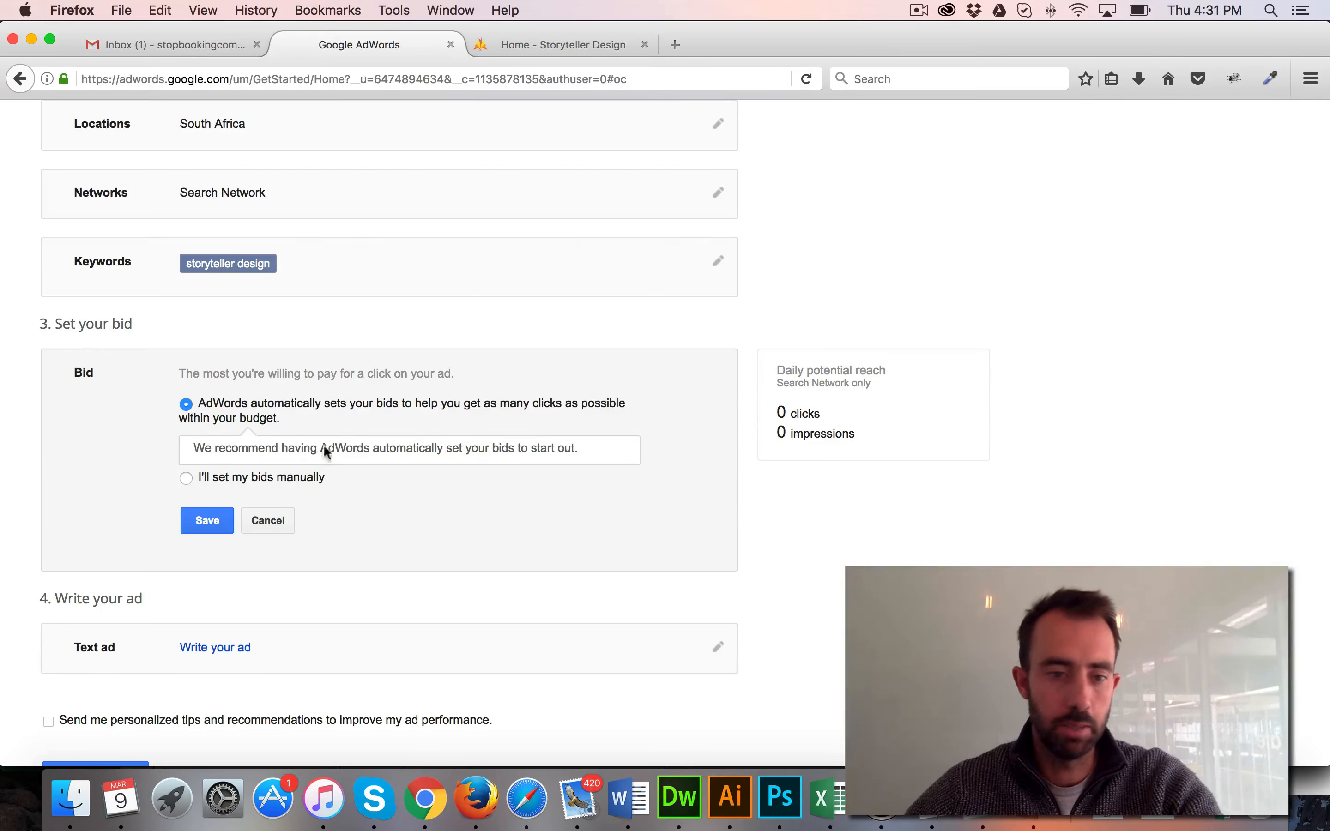
pyautogui.click(180, 474)
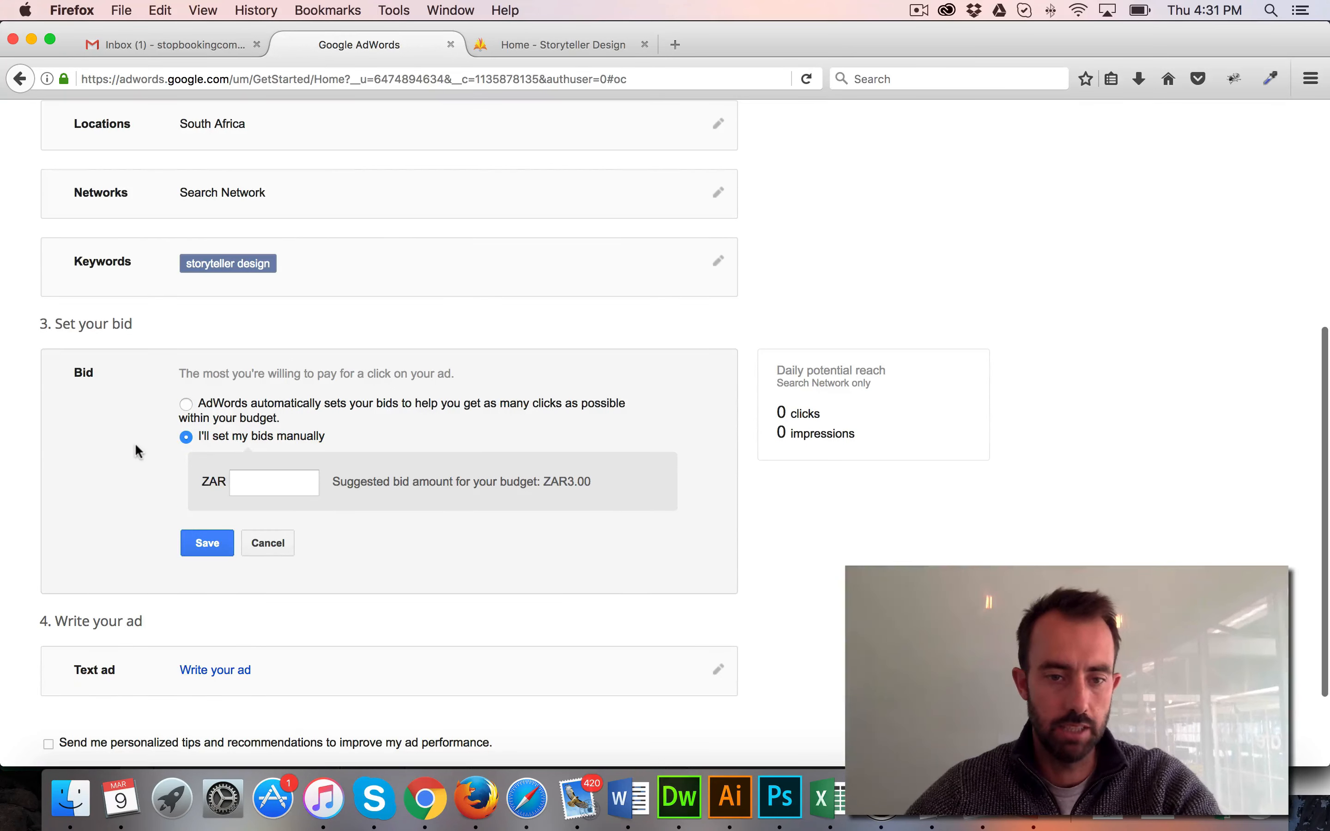
pyautogui.click(272, 483)
pyautogui.scroll(1, 272, 484)
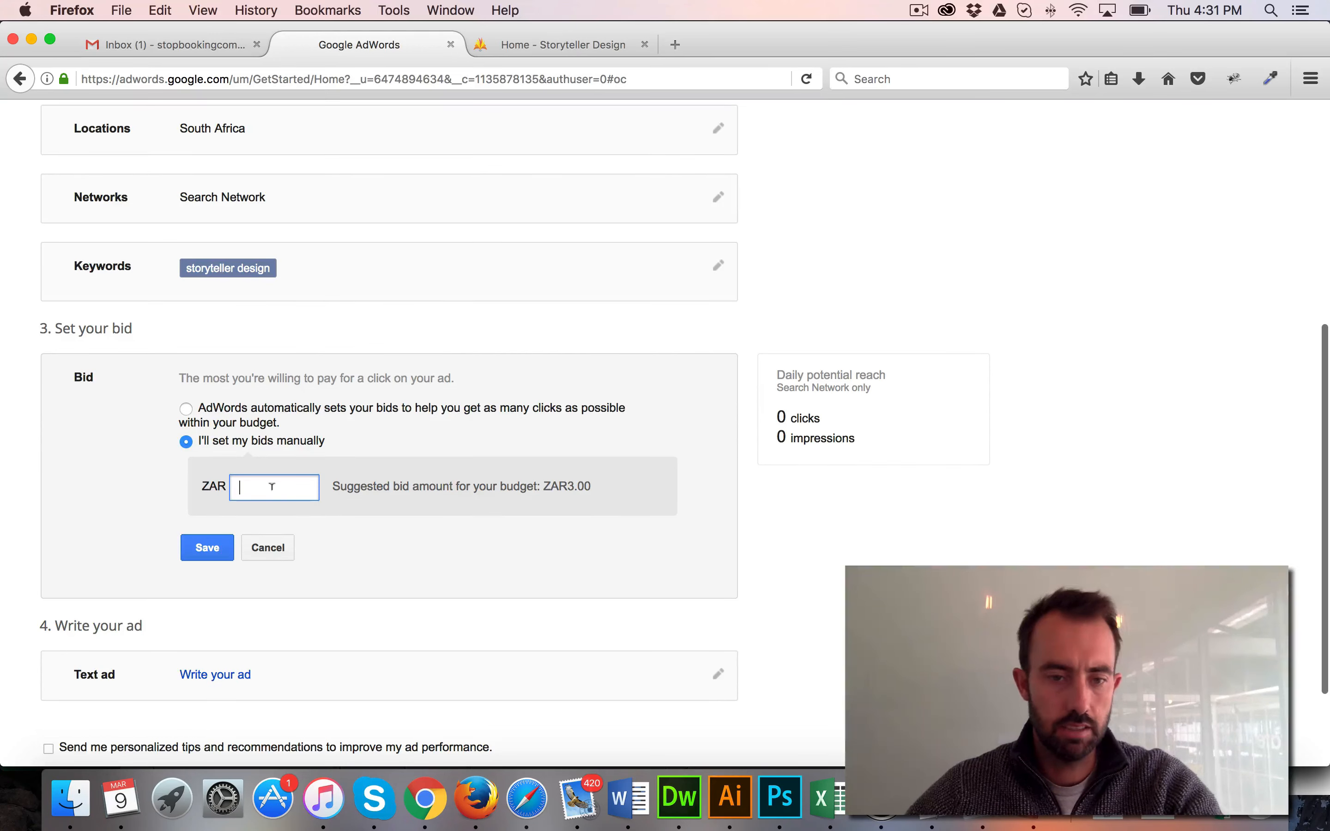
pyautogui.write('5')
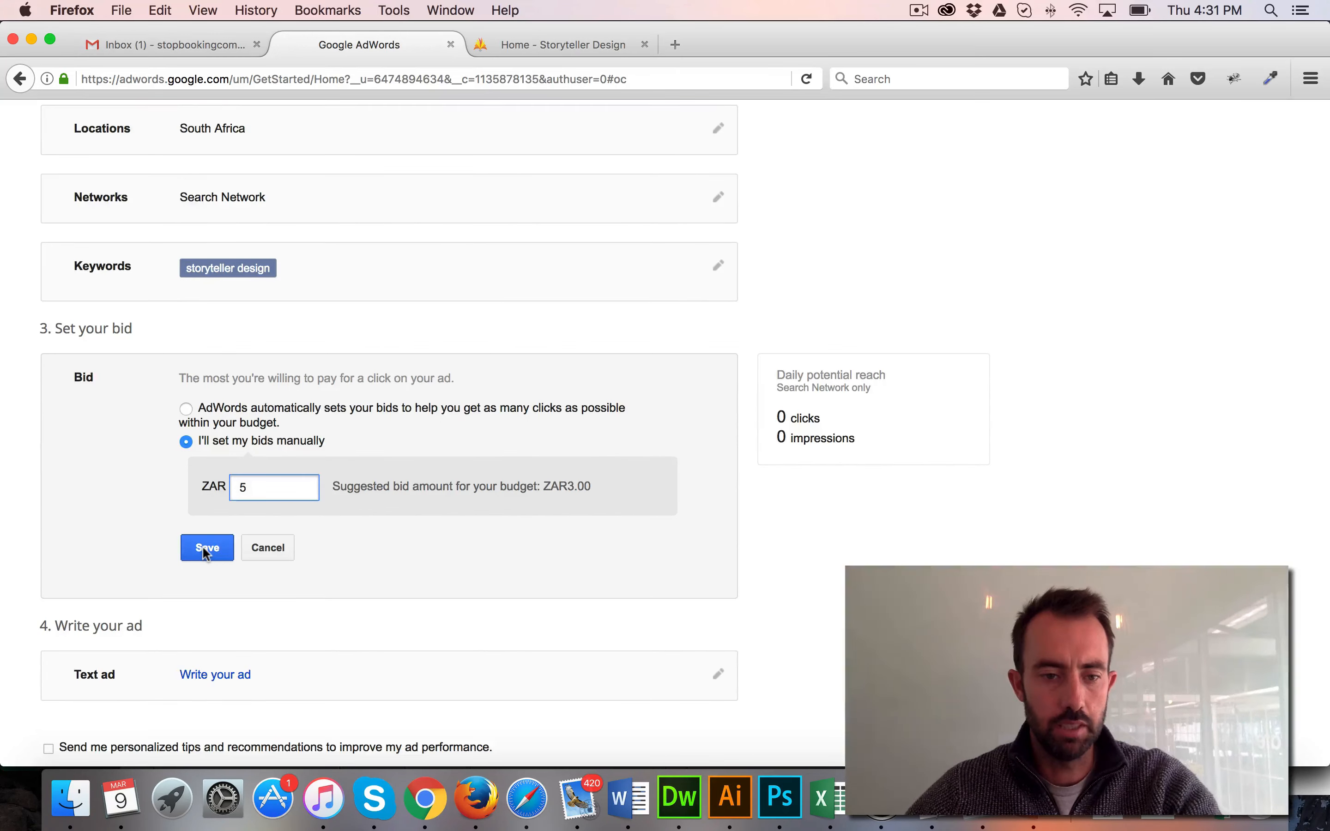
pyautogui.click(207, 550)
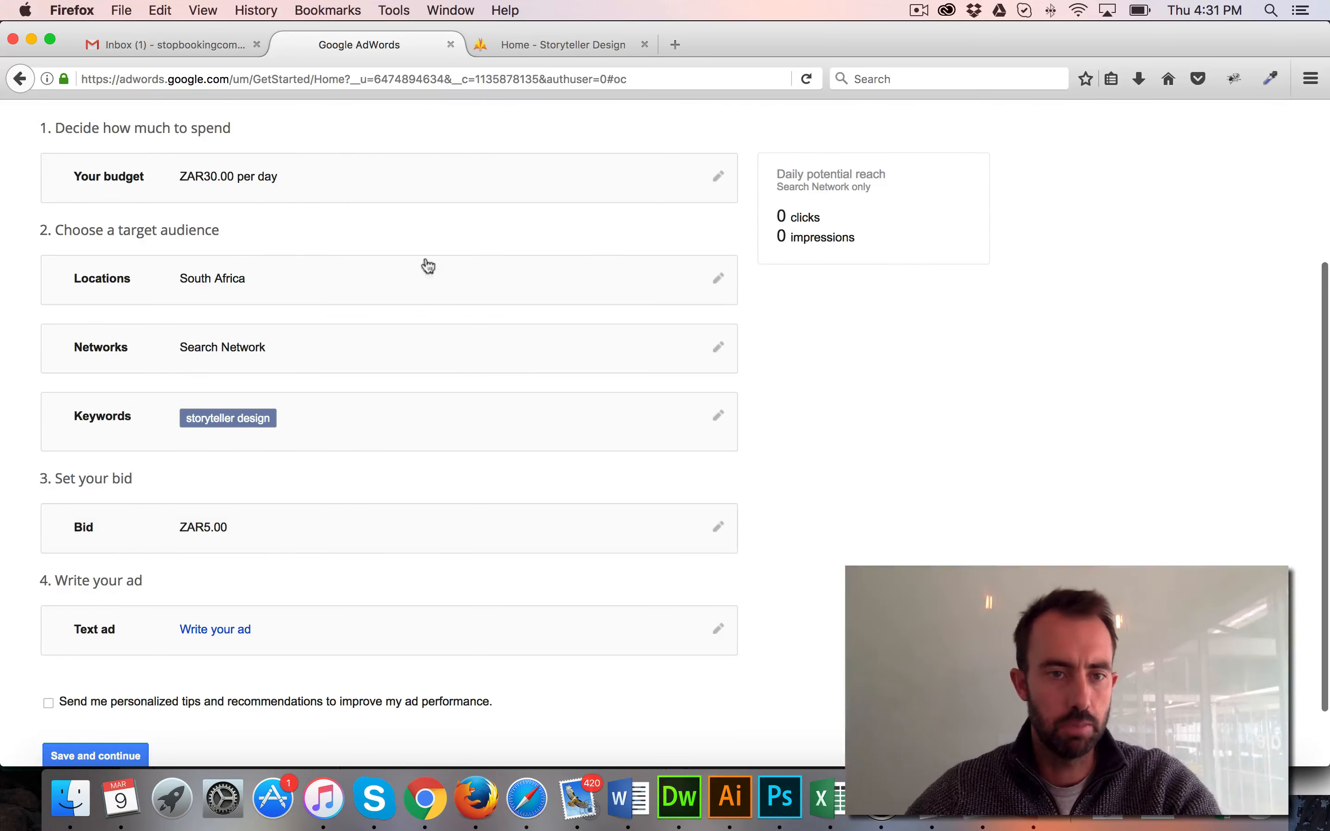
# Start writing the text ad and enter "Storyteller Design" as Headline 1
pyautogui.scroll(-3, 242, 440)
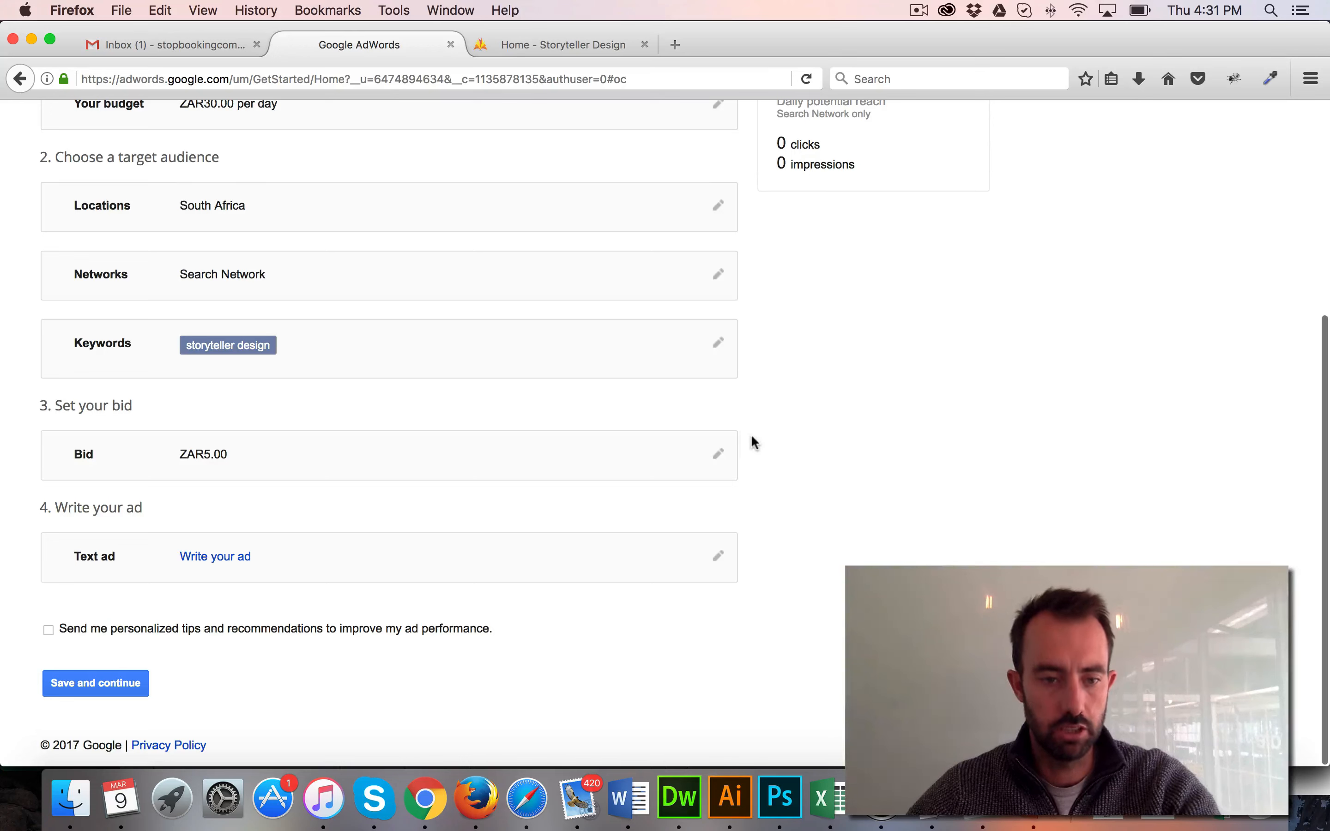
pyautogui.click(718, 557)
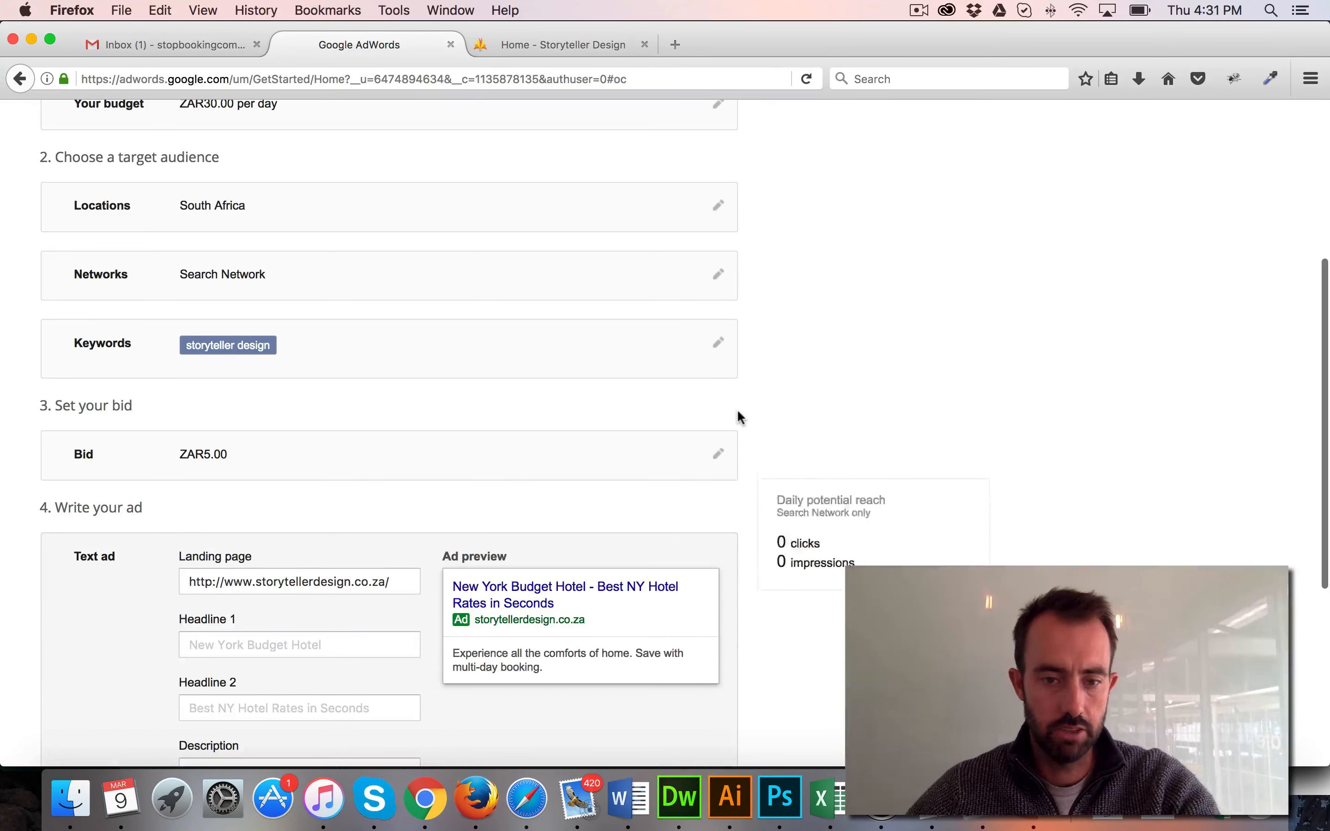
pyautogui.scroll(-5, 739, 399)
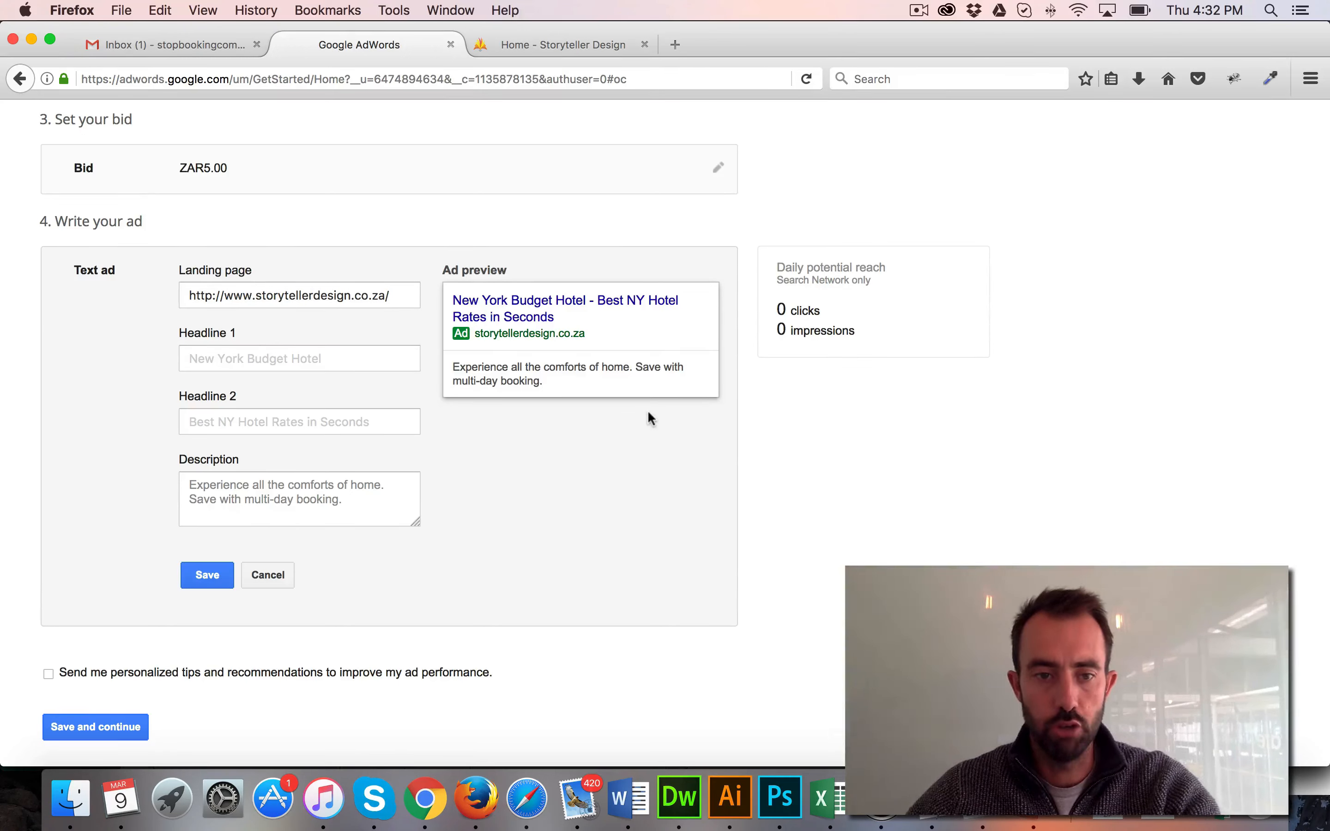
pyautogui.click(368, 360)
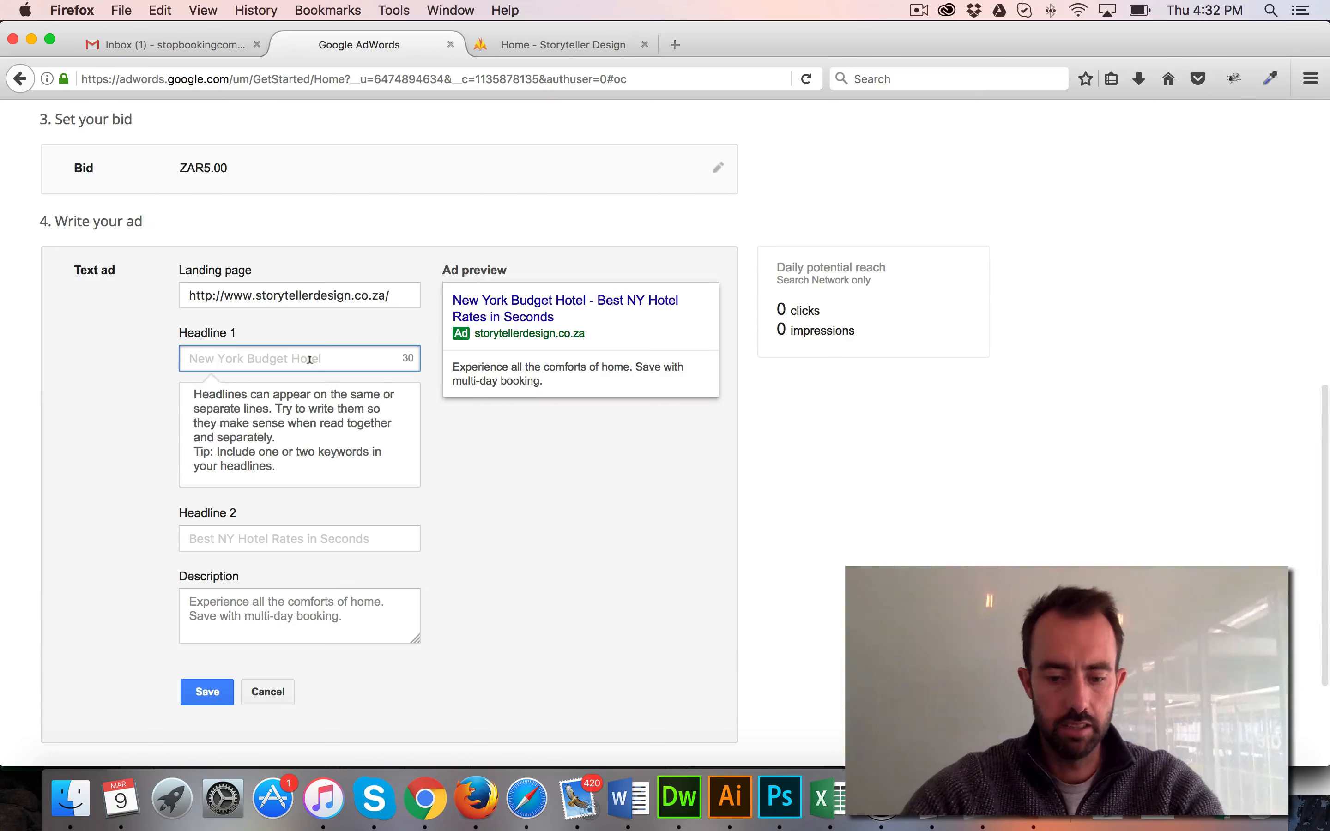
pyautogui.write('Storyteller')
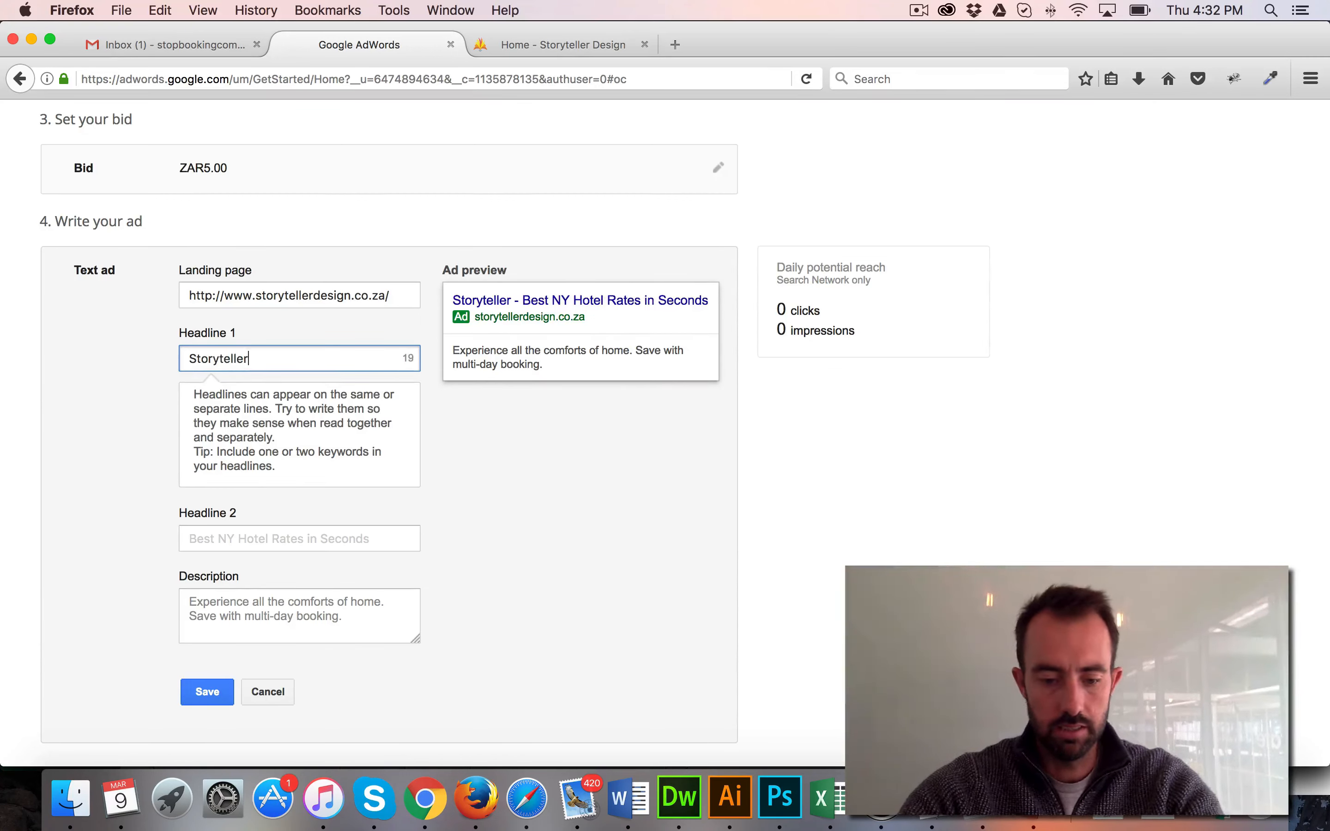
pyautogui.write(' Design')
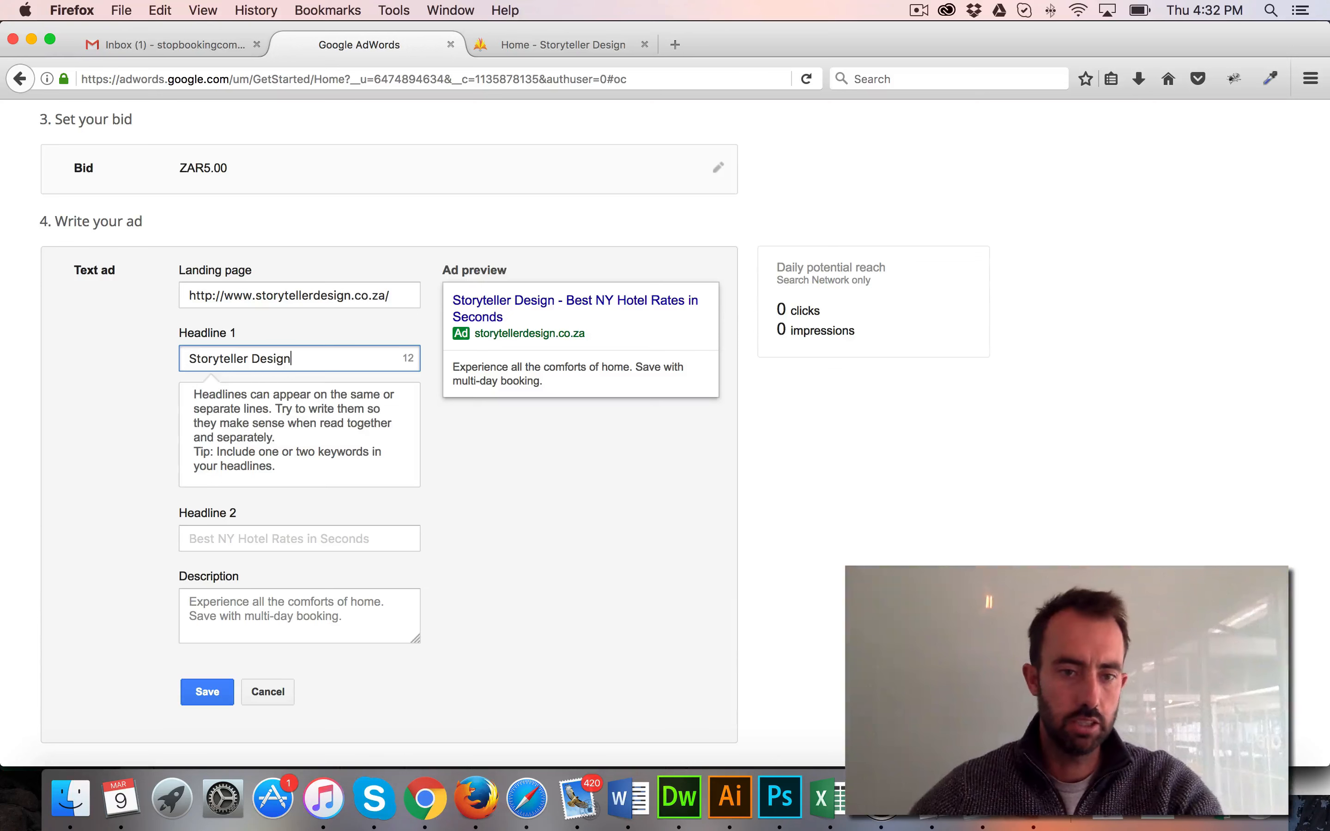
pyautogui.click(145, 382)
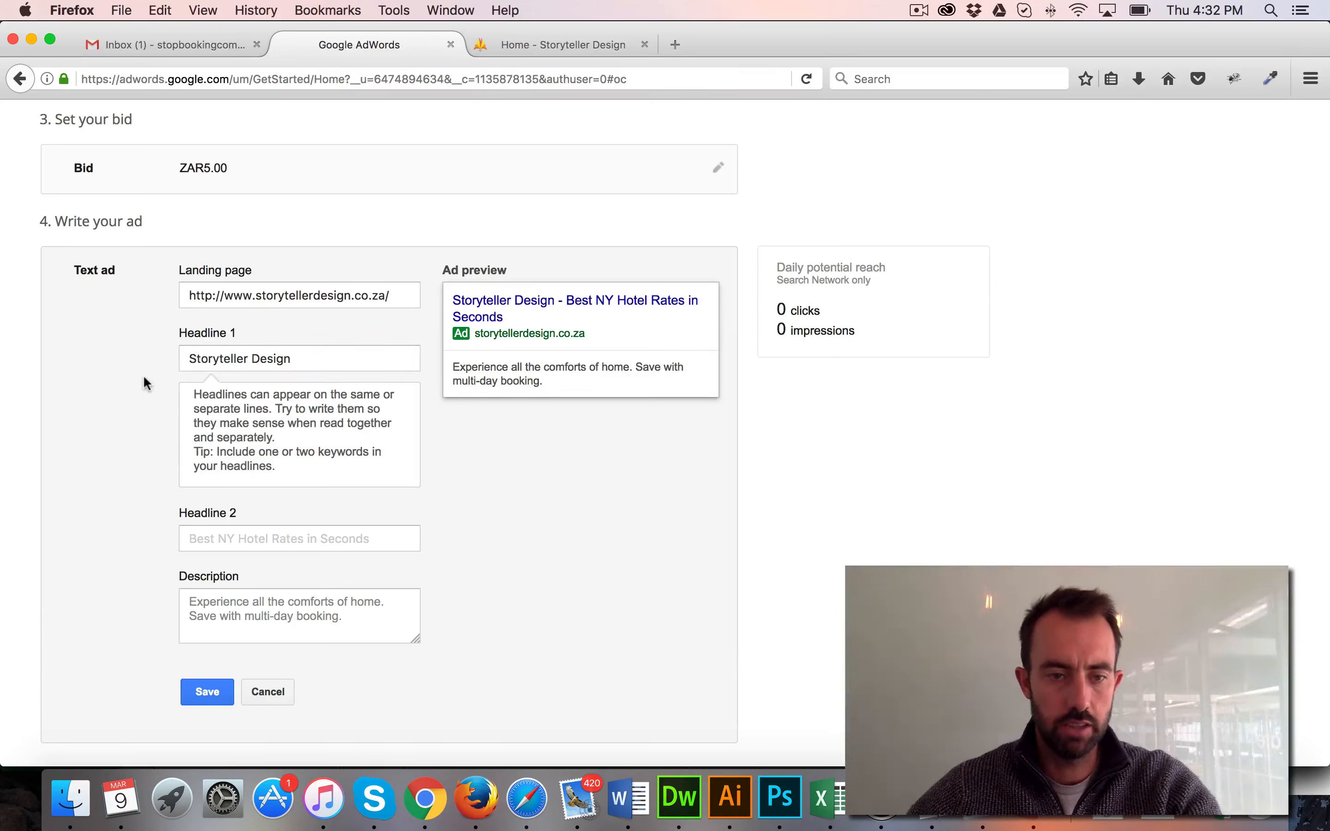
# Enter "Guesthouse Websites For R499PM" as Headline 2 of the text ad
pyautogui.click(376, 536)
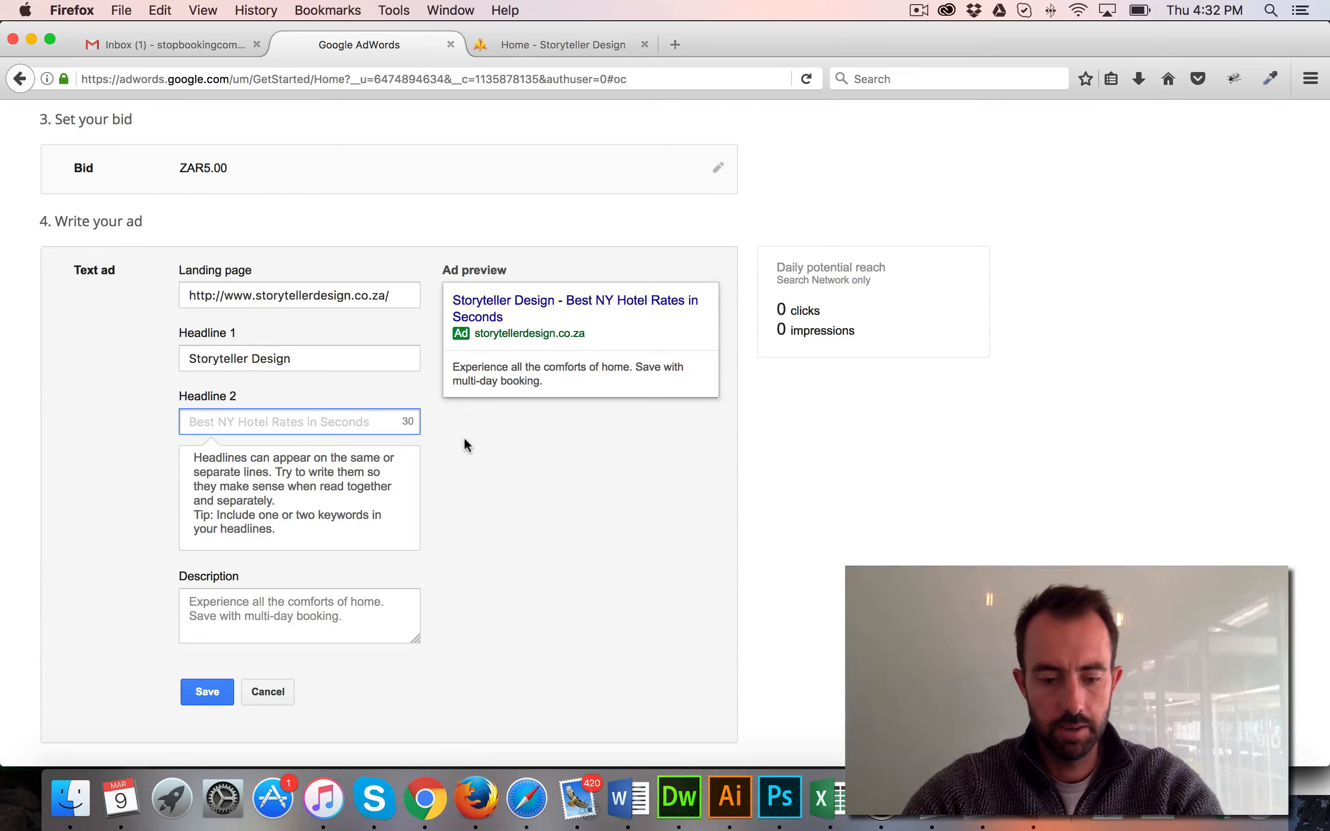
pyautogui.write('Guestho')
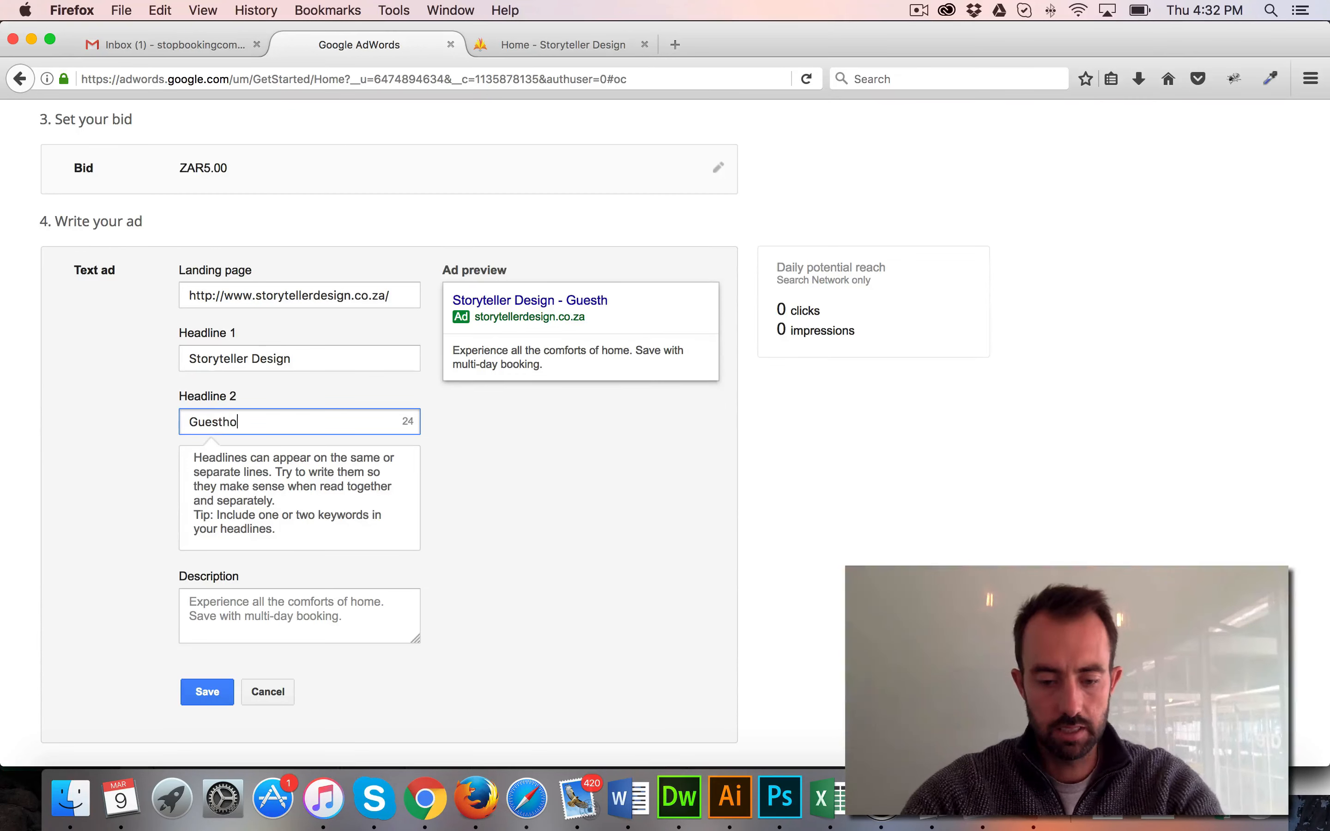
pyautogui.write('use Websies')
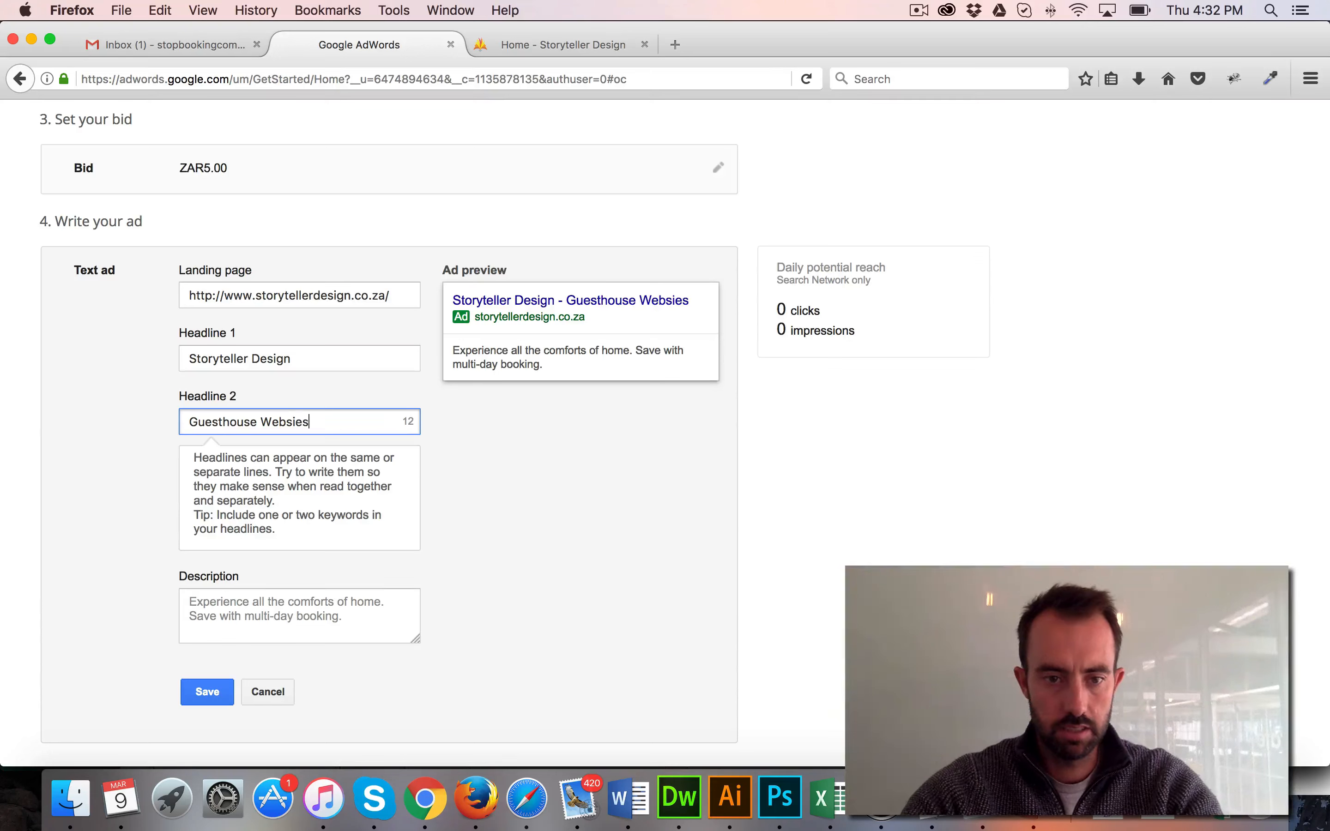
pyautogui.press('BackSpace')
pyautogui.press('BackSpace')
pyautogui.write('tes ')
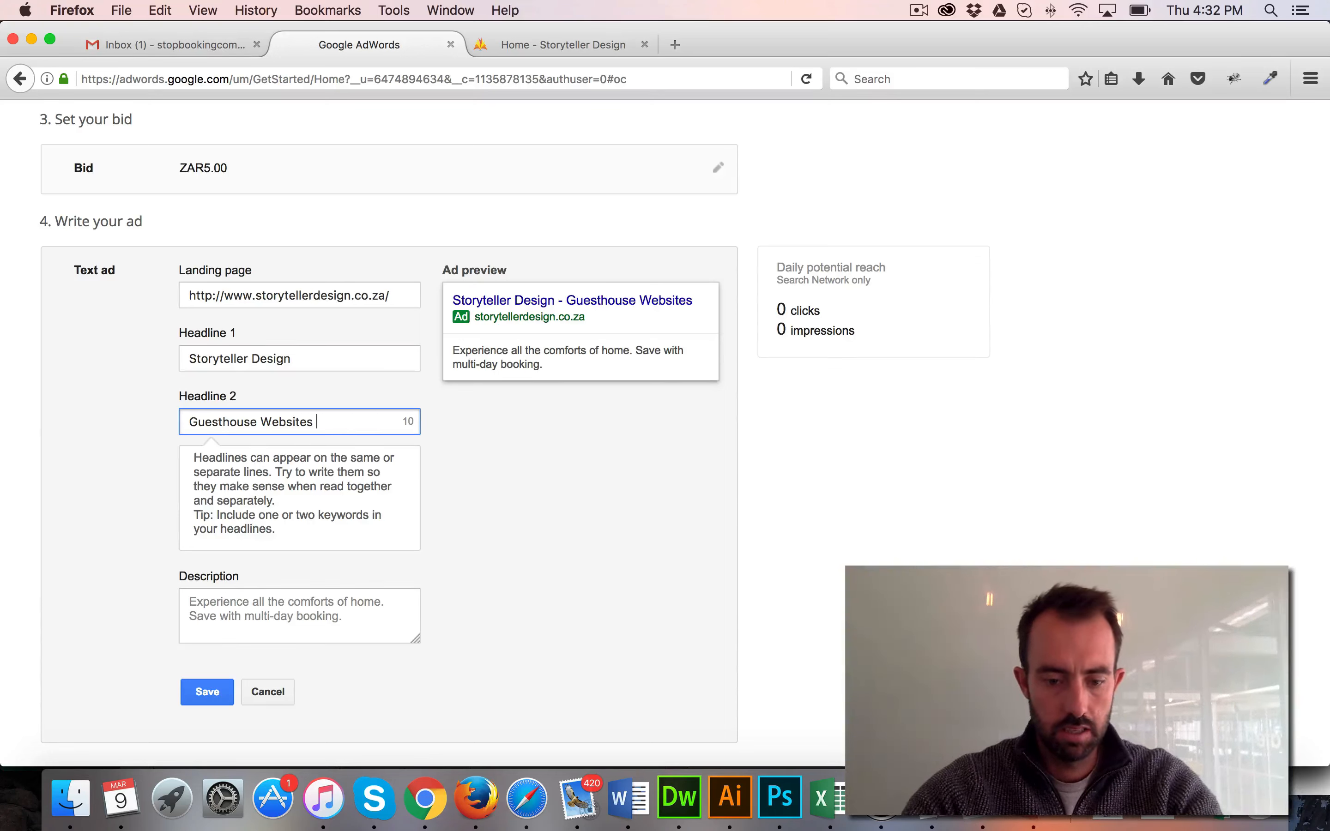
pyautogui.write('For R49')
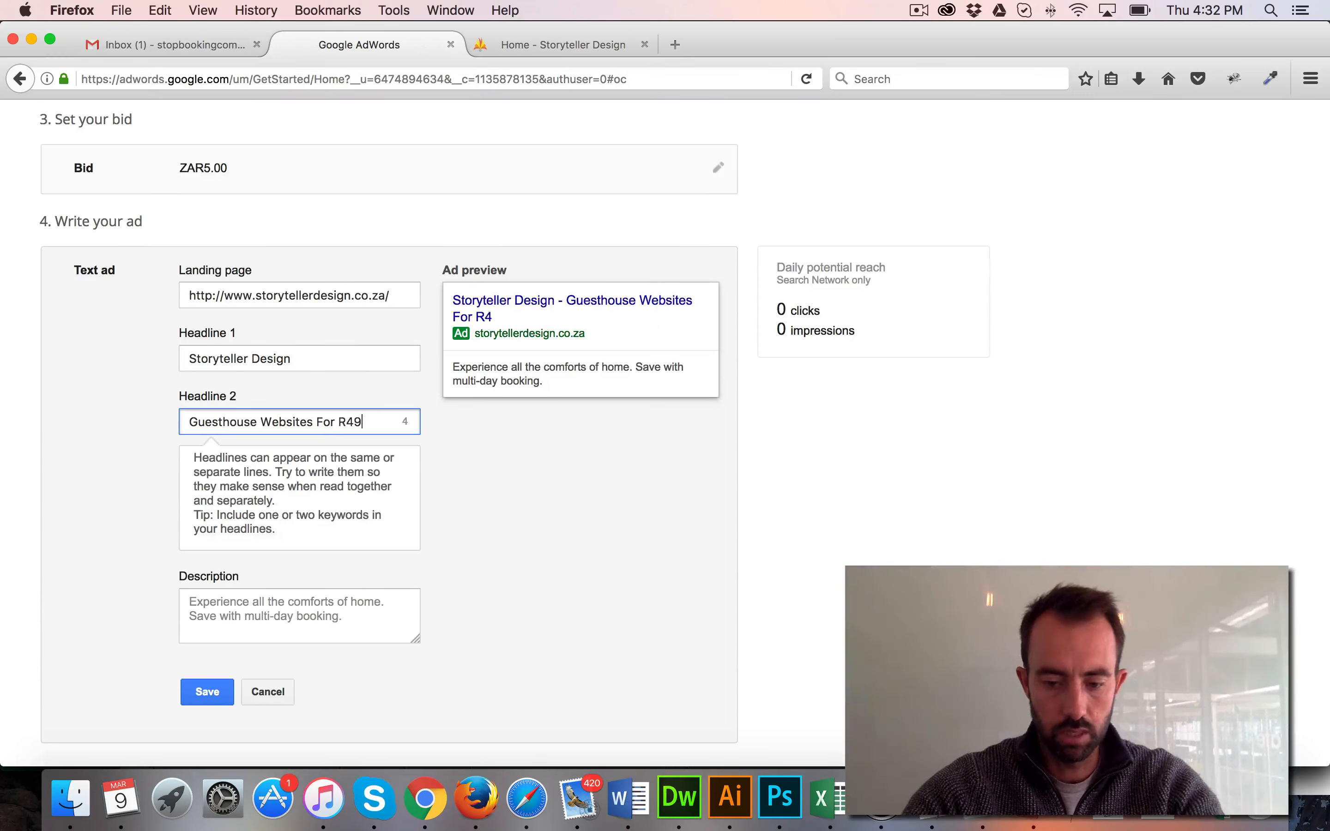
pyautogui.write('9 P')
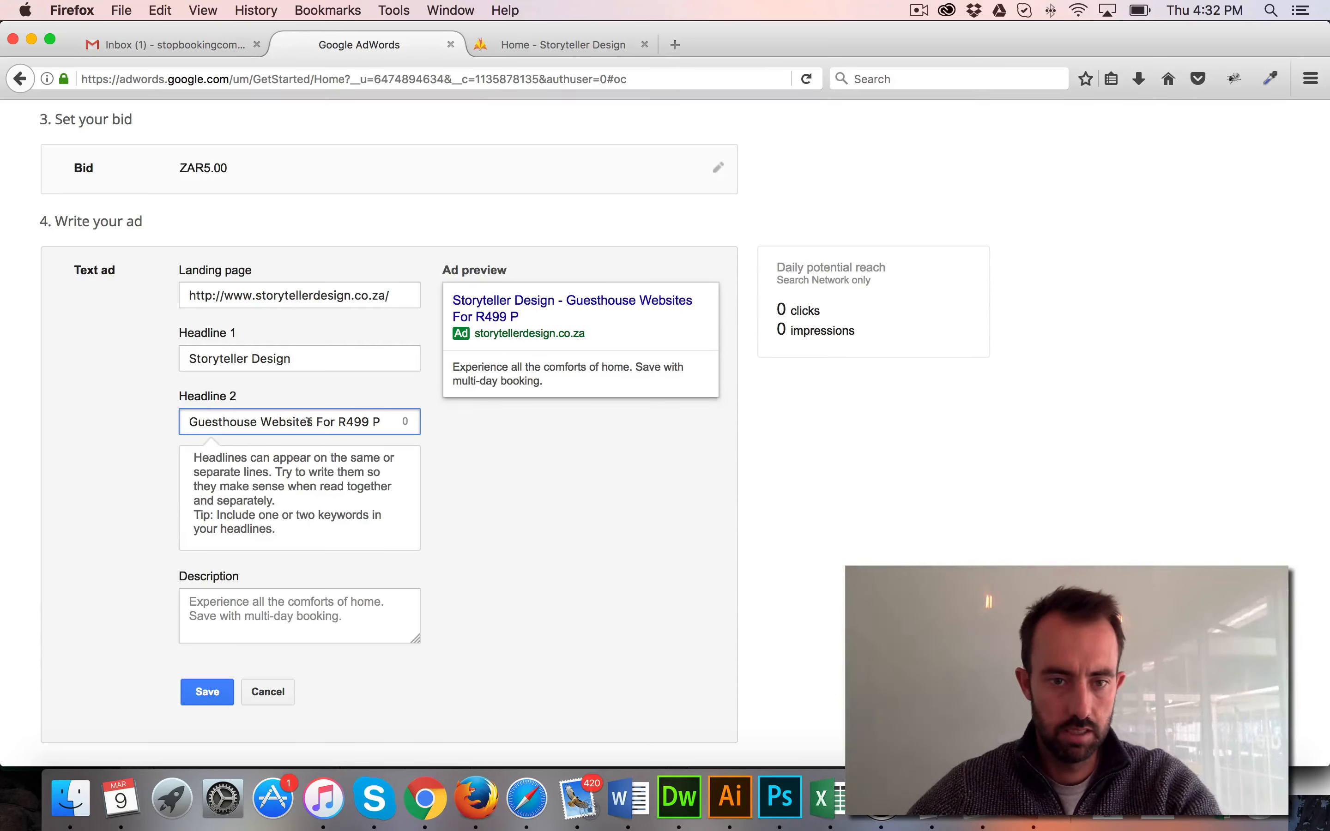
pyautogui.press('BackSpace')
pyautogui.press('BackSpace')
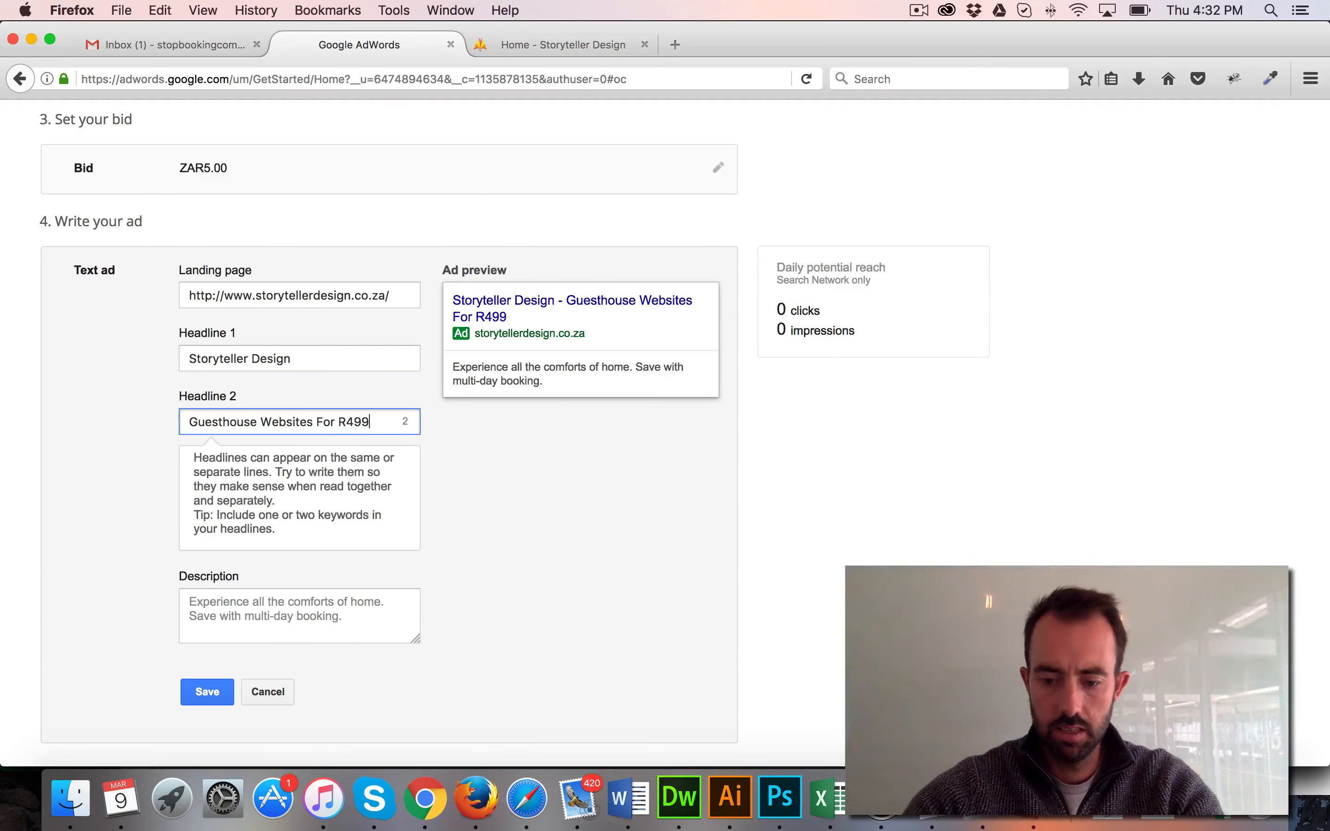
pyautogui.write('PM')
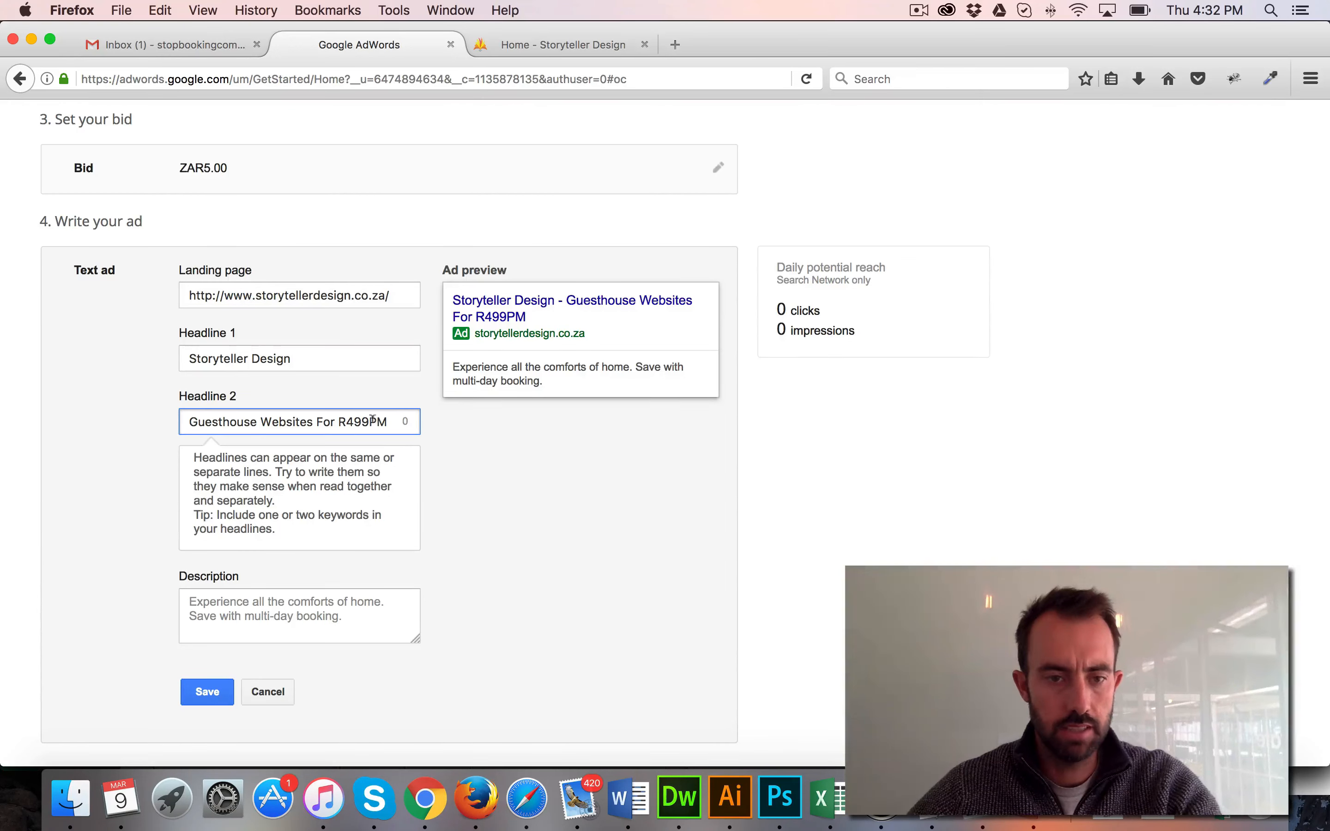
pyautogui.scroll(-1, 165, 426)
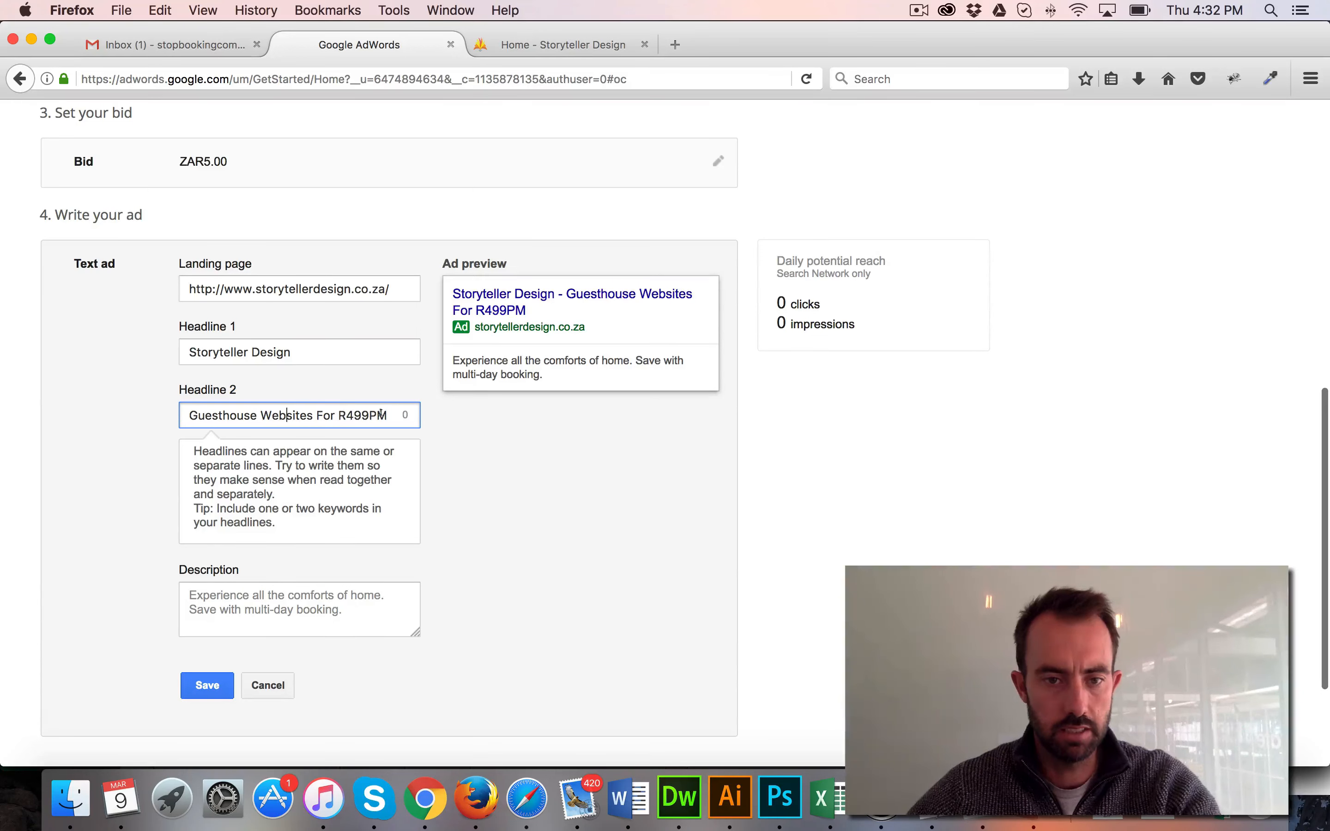
pyautogui.click(458, 420)
pyautogui.scroll(-2, 459, 420)
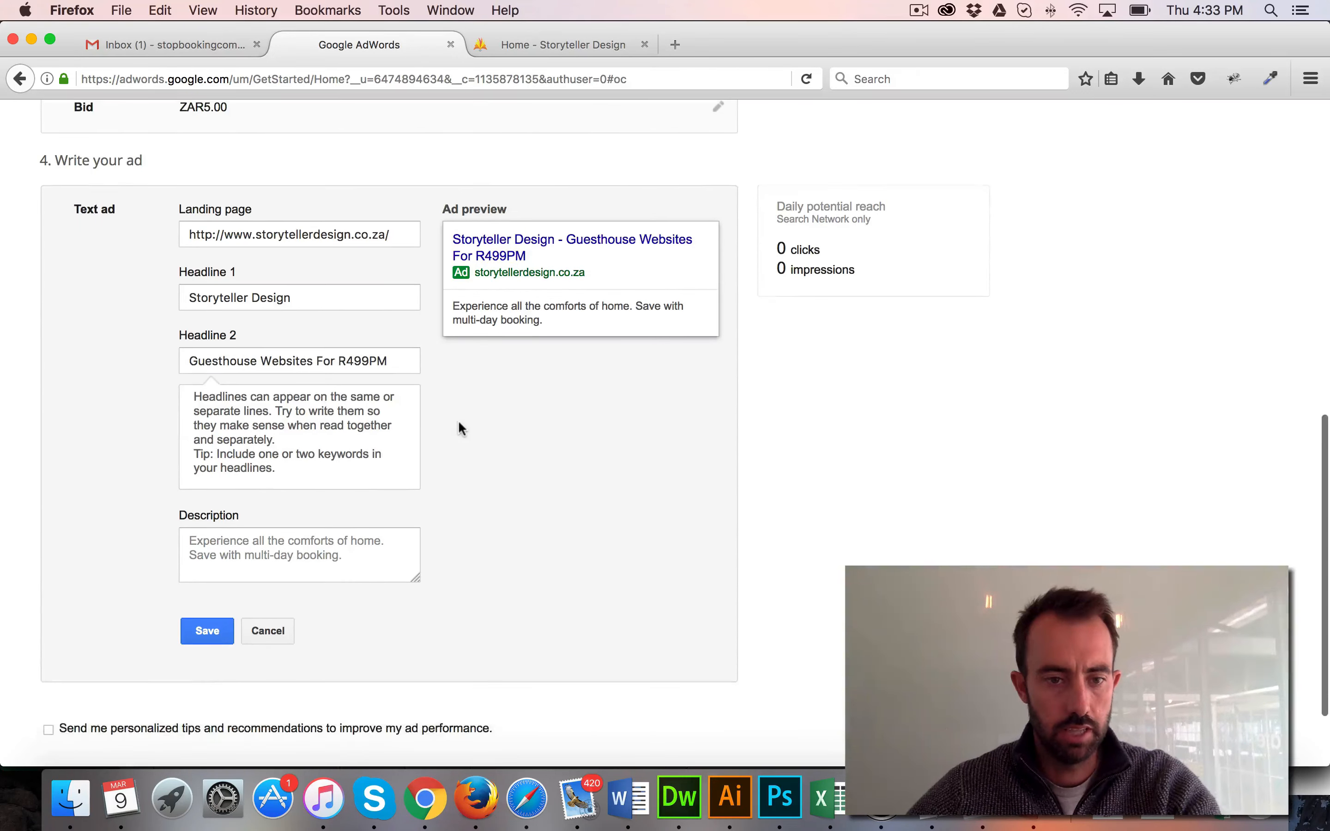
# Fill in the ad description with "Storyteller Design builds great guesthouse websites for only R499 Per Month."
pyautogui.click(385, 536)
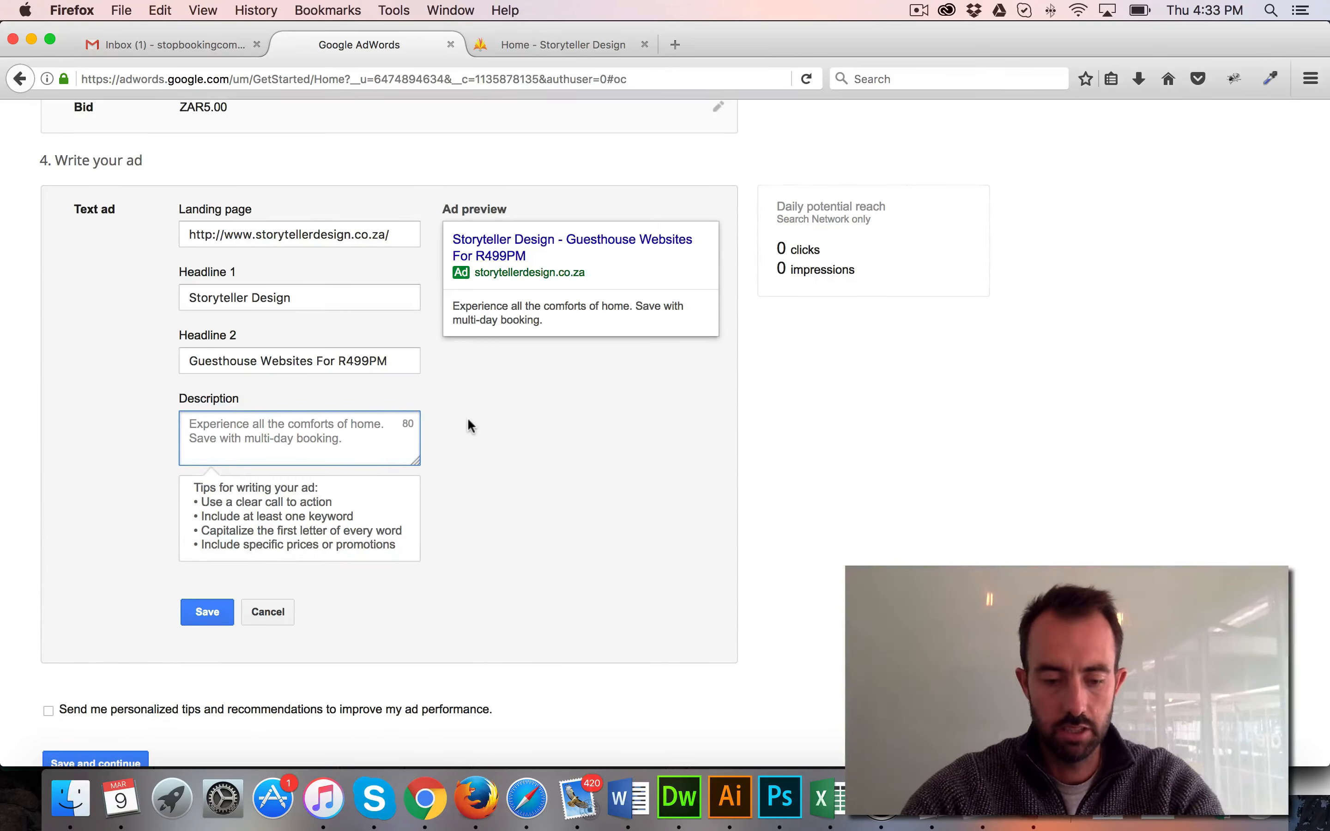
pyautogui.write('S')
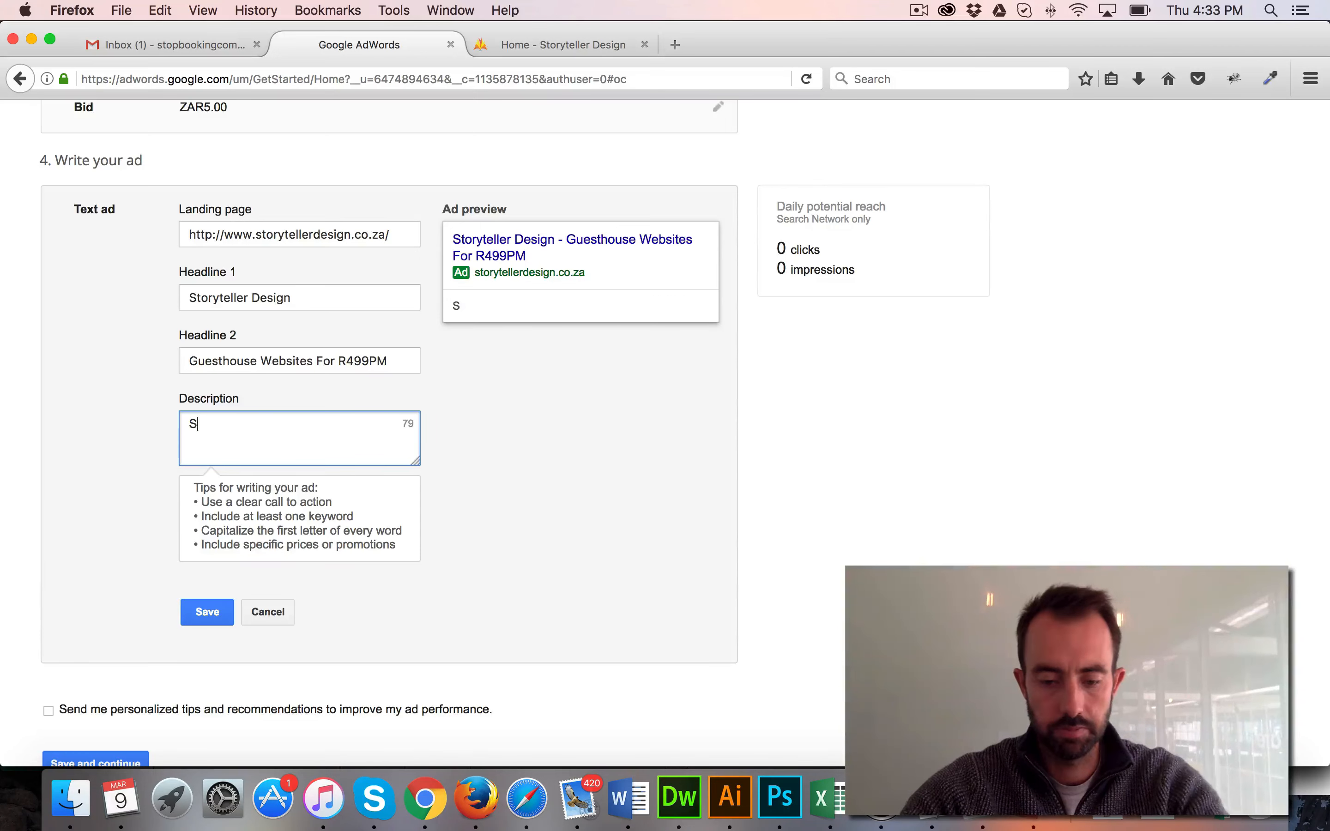
pyautogui.write('toryteller Design')
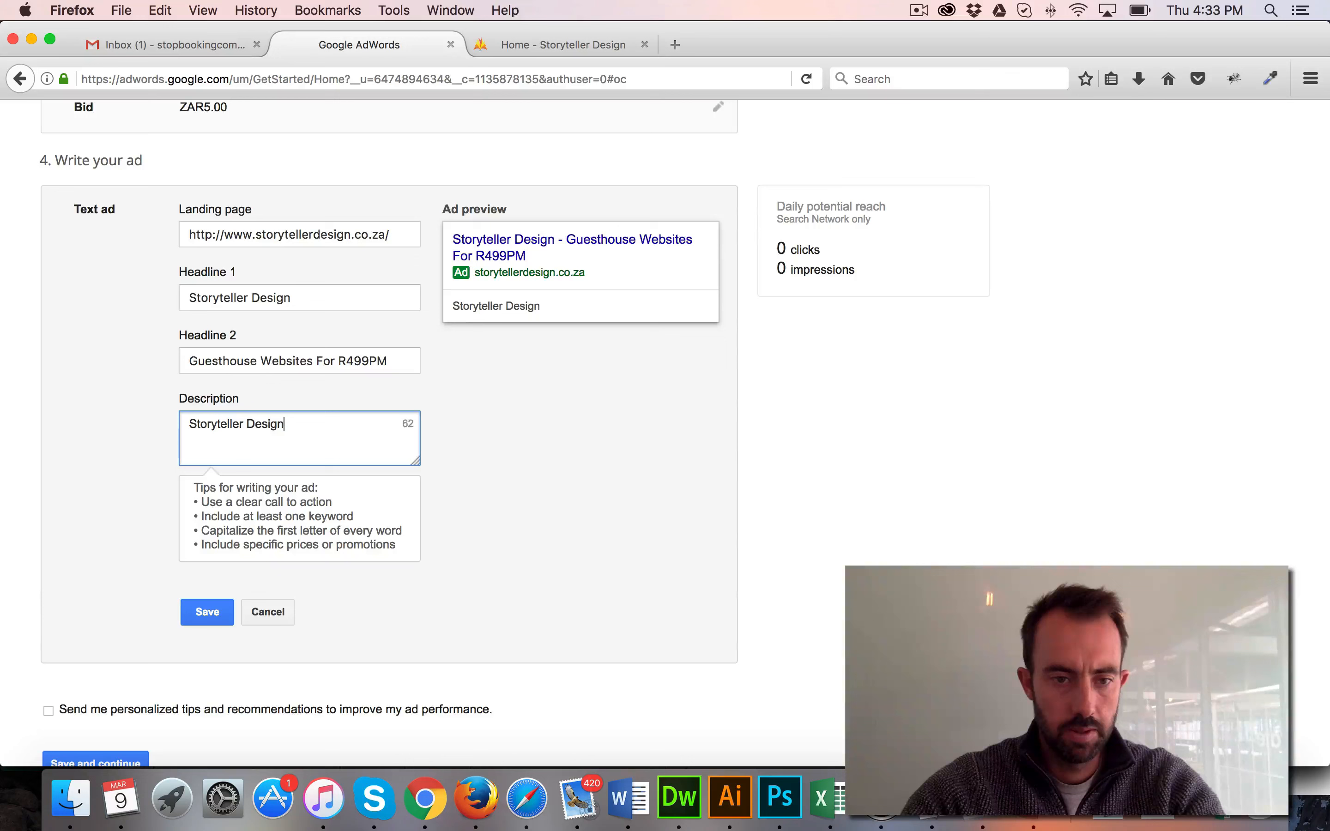
pyautogui.write('builds great guesthouse websites for only R499 Per Month.')
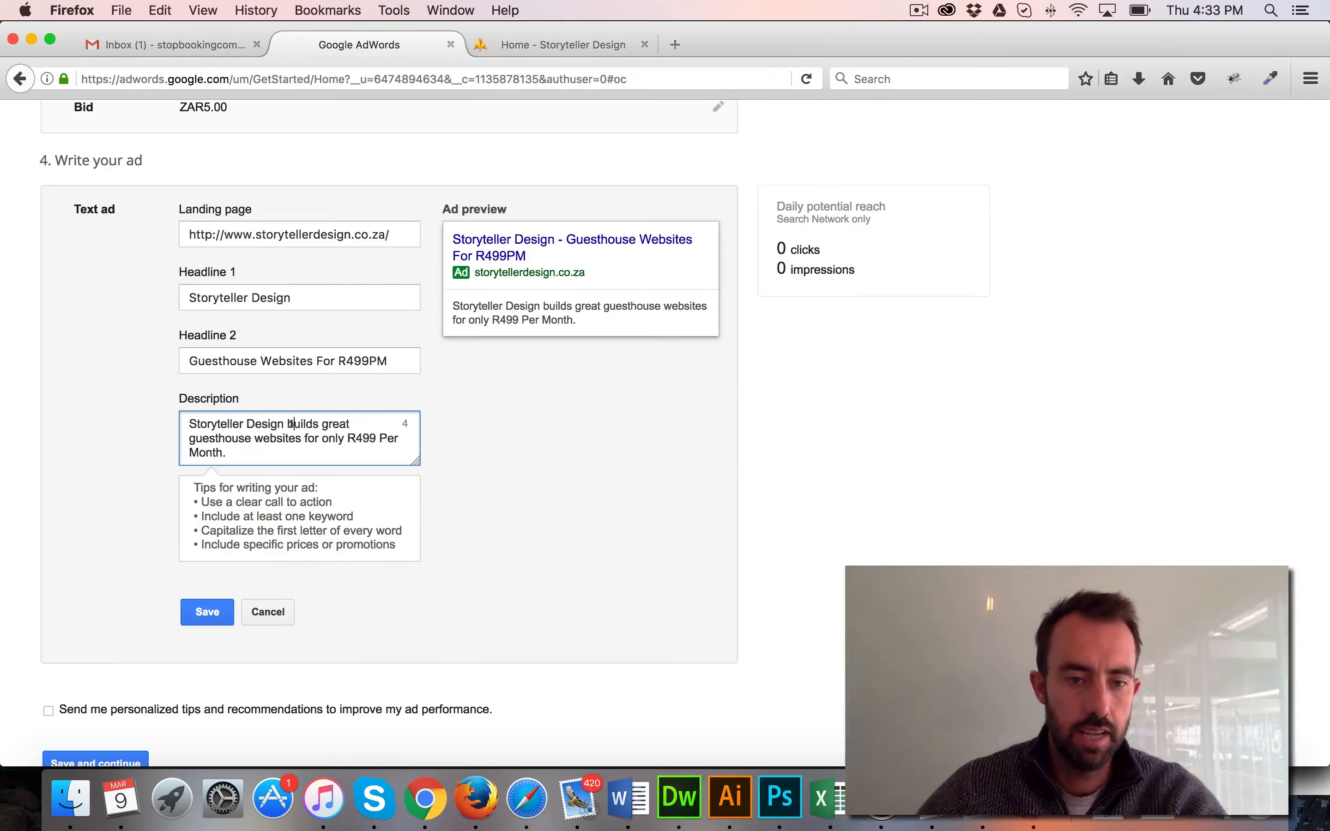
# Capitalize the first letters of "Builds", "Great", "Guesthouse" and "Websites" in the ad description
pyautogui.press('BackSpace')
pyautogui.write('B')
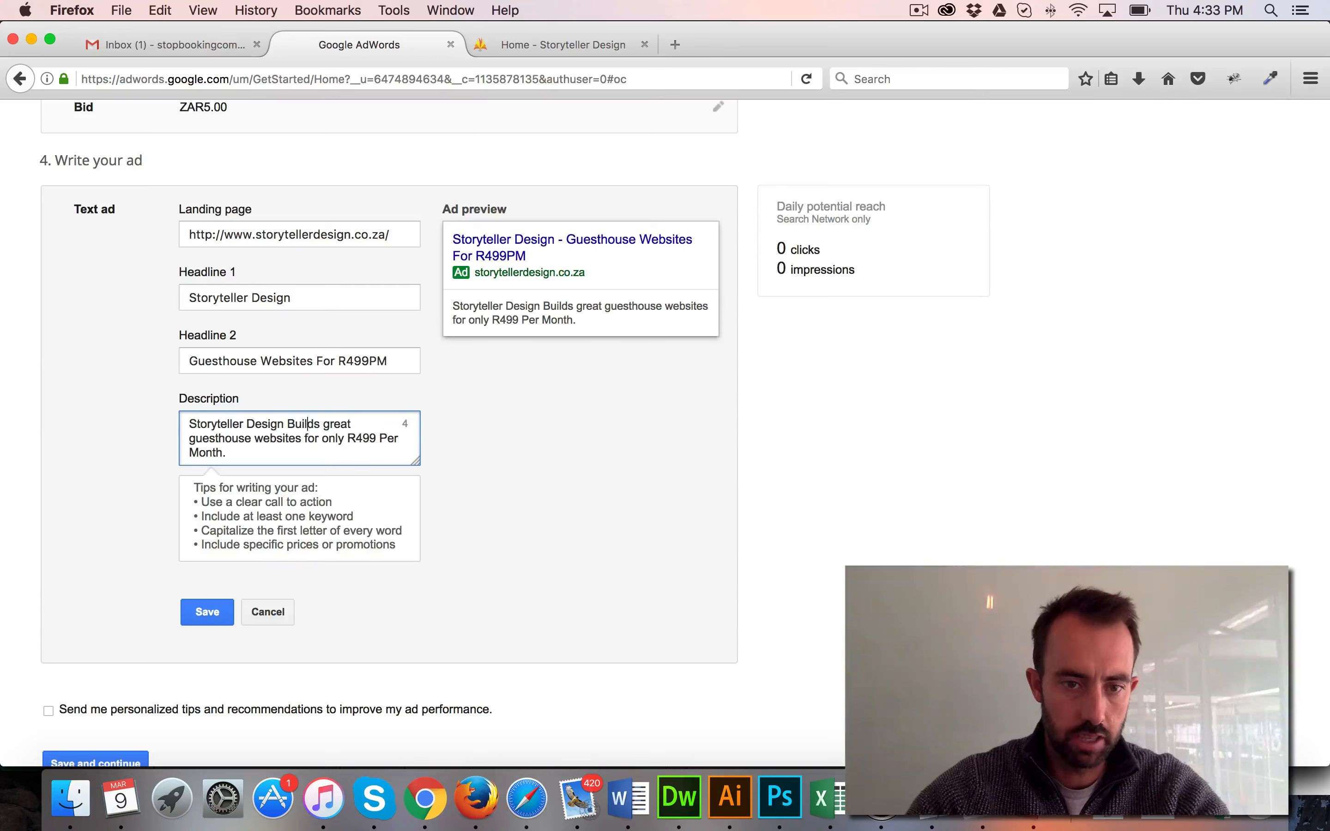
pyautogui.press('Right')
pyautogui.press('Right')
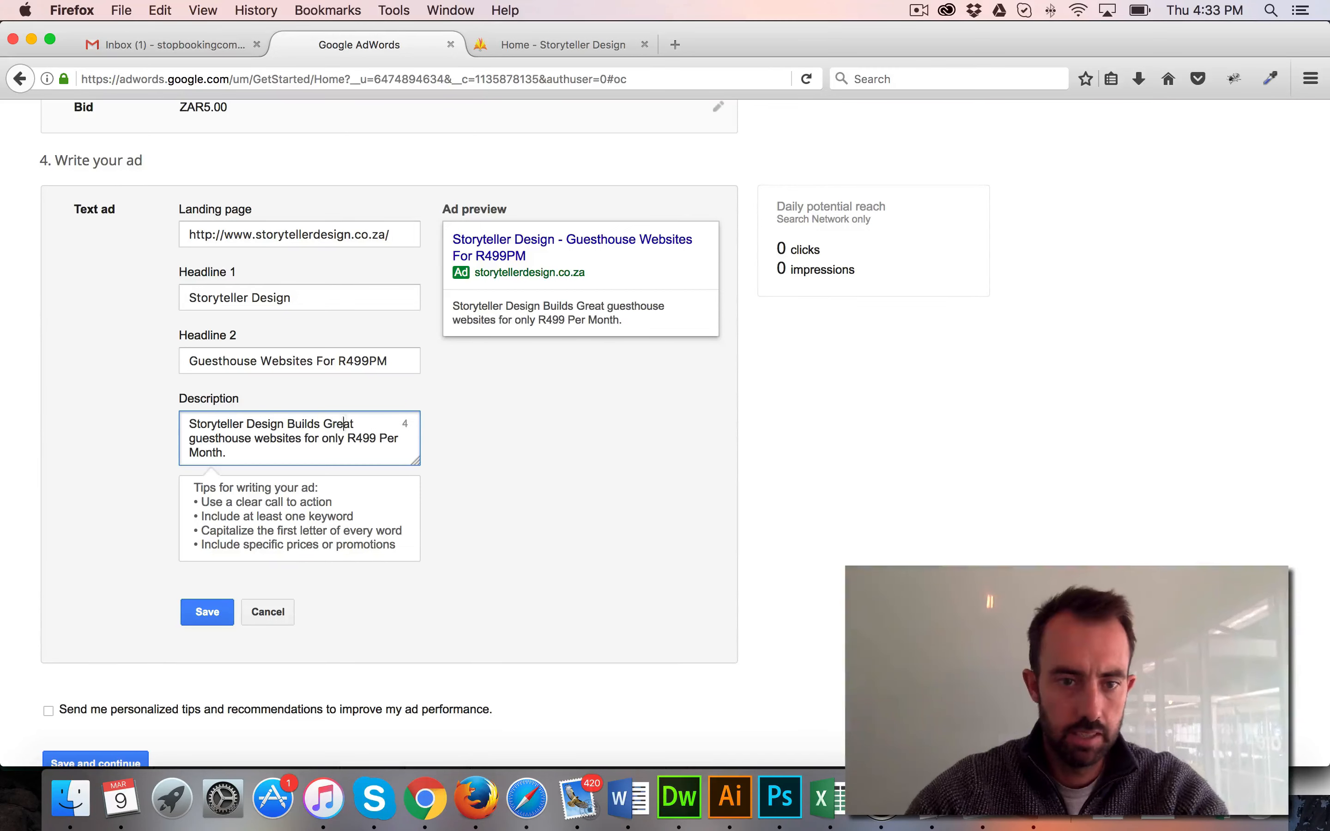
pyautogui.press('BackSpace')
pyautogui.write('G')
pyautogui.press('Right')
pyautogui.press('Right')
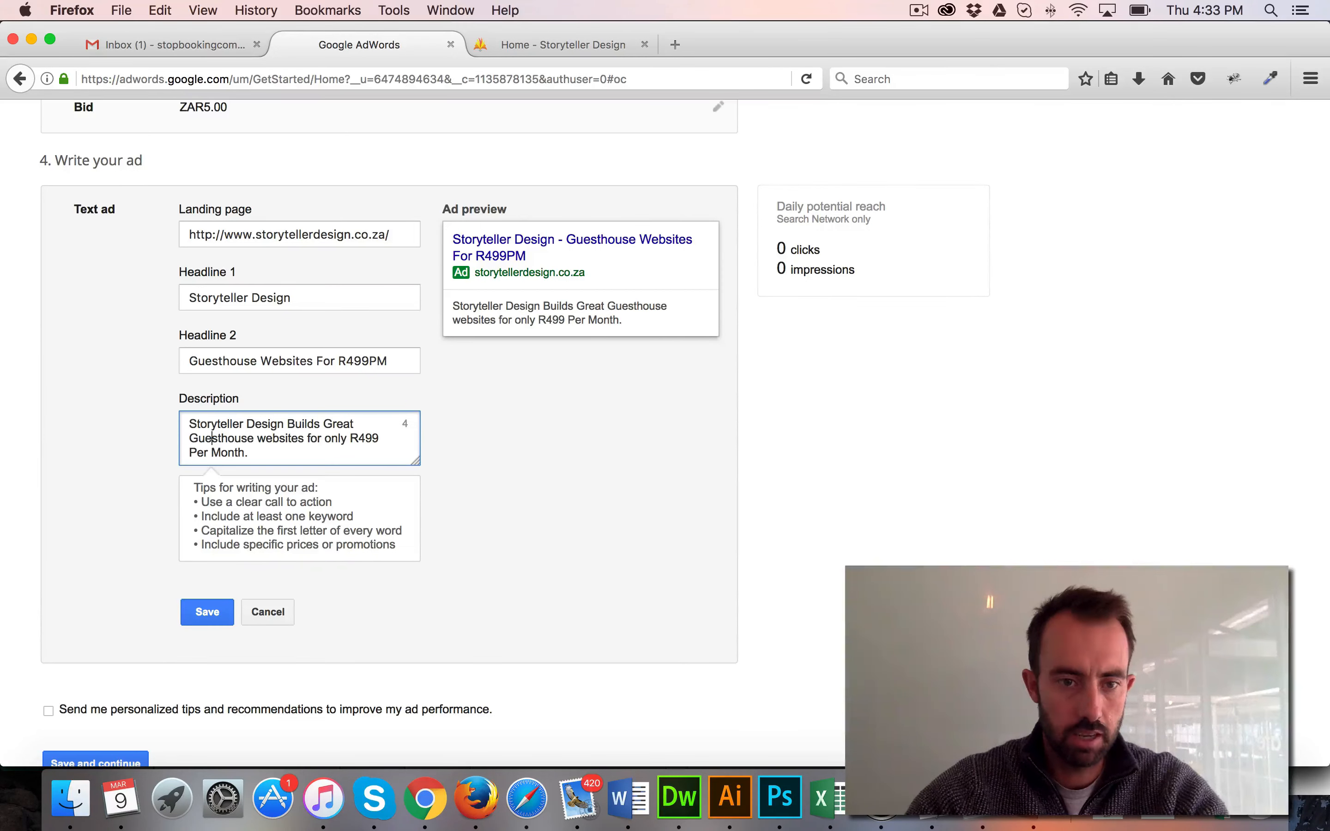
pyautogui.press('BackSpace')
pyautogui.write('W')
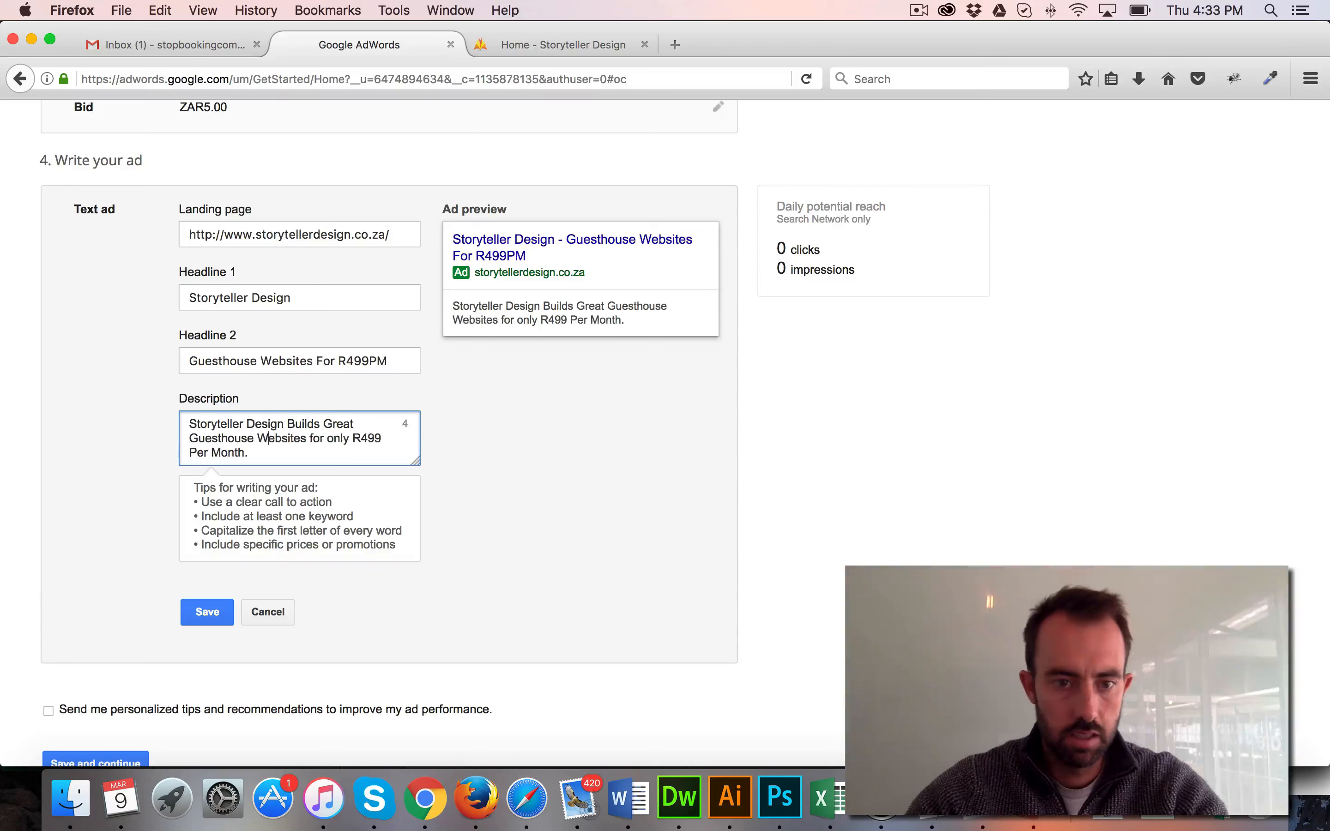
# Capitalize the first letters of "For" and "Only" in the ad description
pyautogui.hotkey('shift', 'Right')
pyautogui.click(312, 439)
pyautogui.press('BackSpace')
pyautogui.write('F')
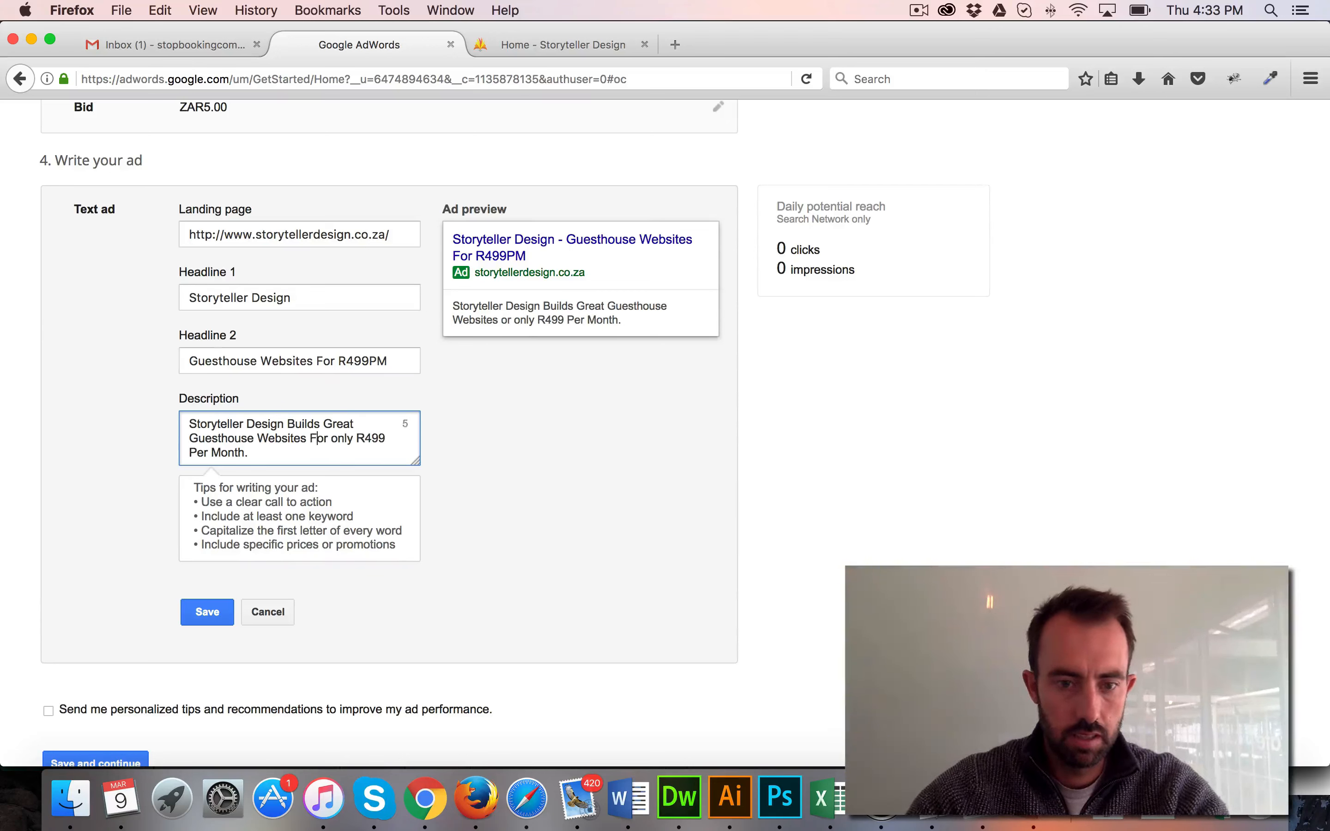
pyautogui.press('Right')
pyautogui.press('Right')
pyautogui.press('BackSpace')
pyautogui.write('O')
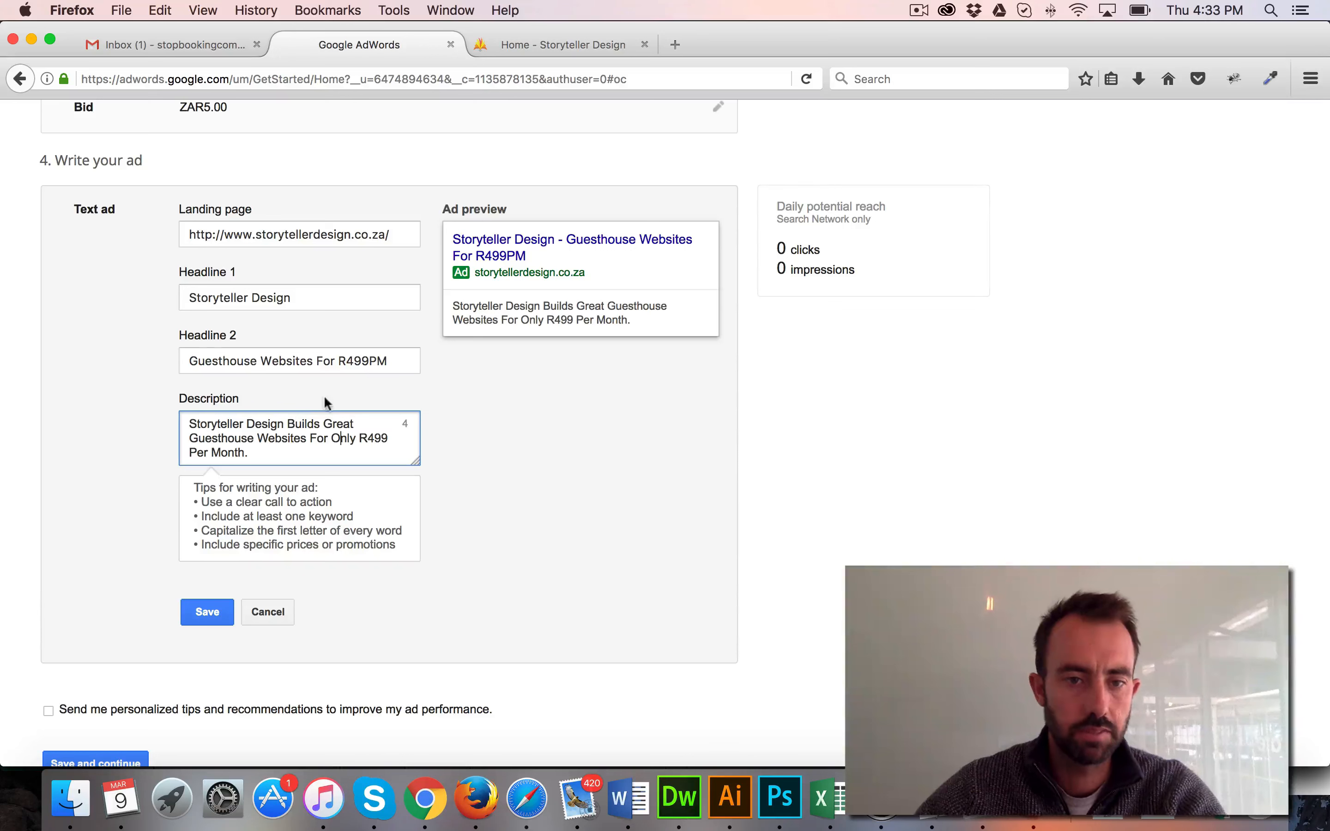
pyautogui.click(353, 392)
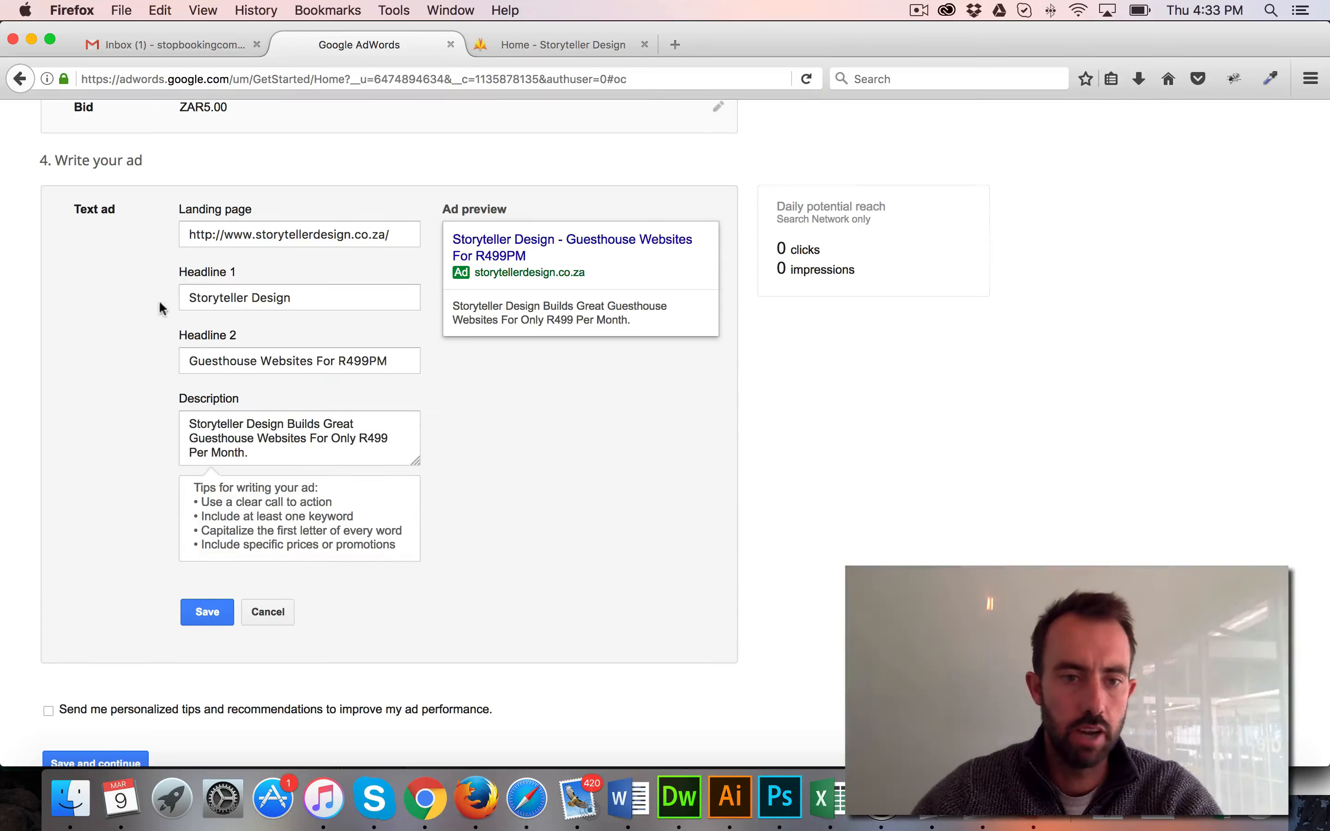
# Save the text ad and continue from the campaign setup to the payment stage
pyautogui.click(179, 298)
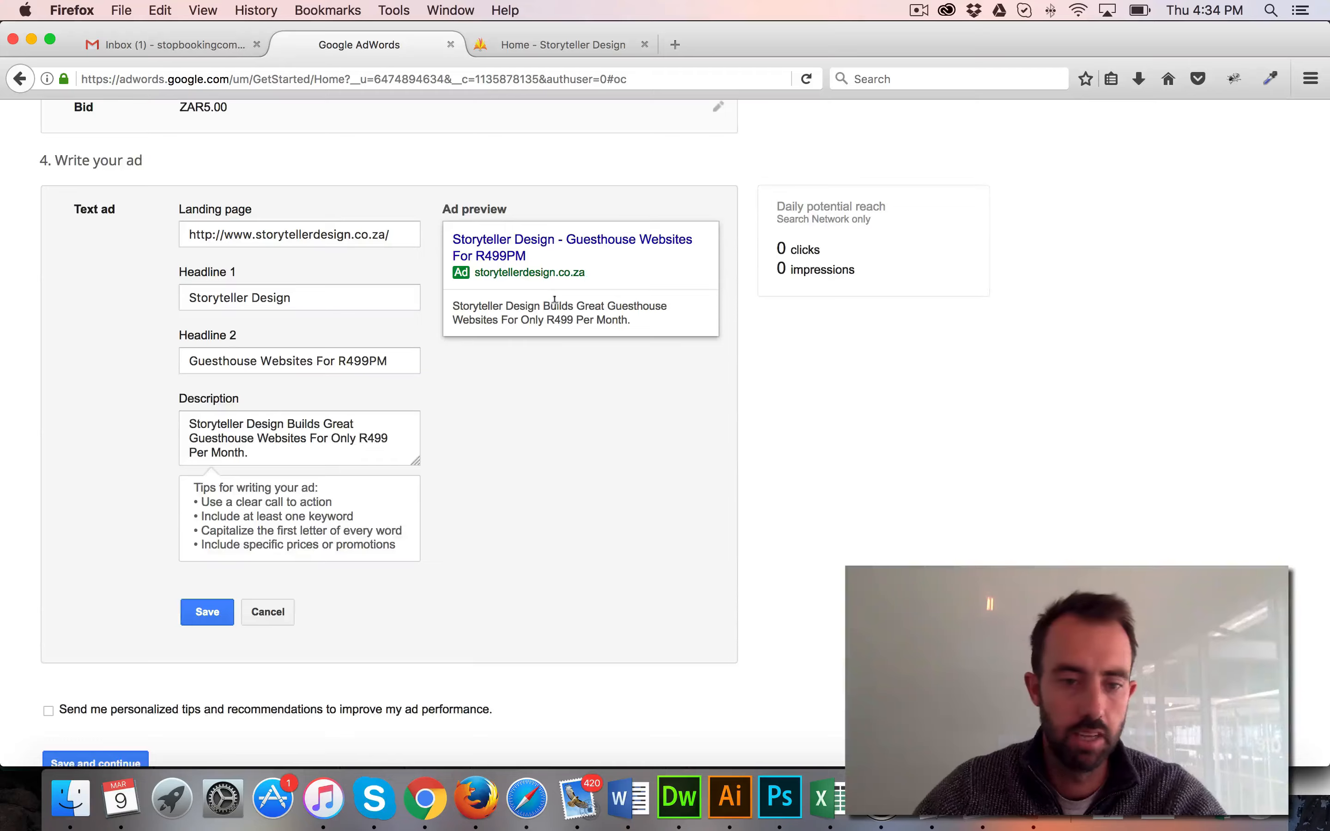
pyautogui.scroll(-3, 549, 308)
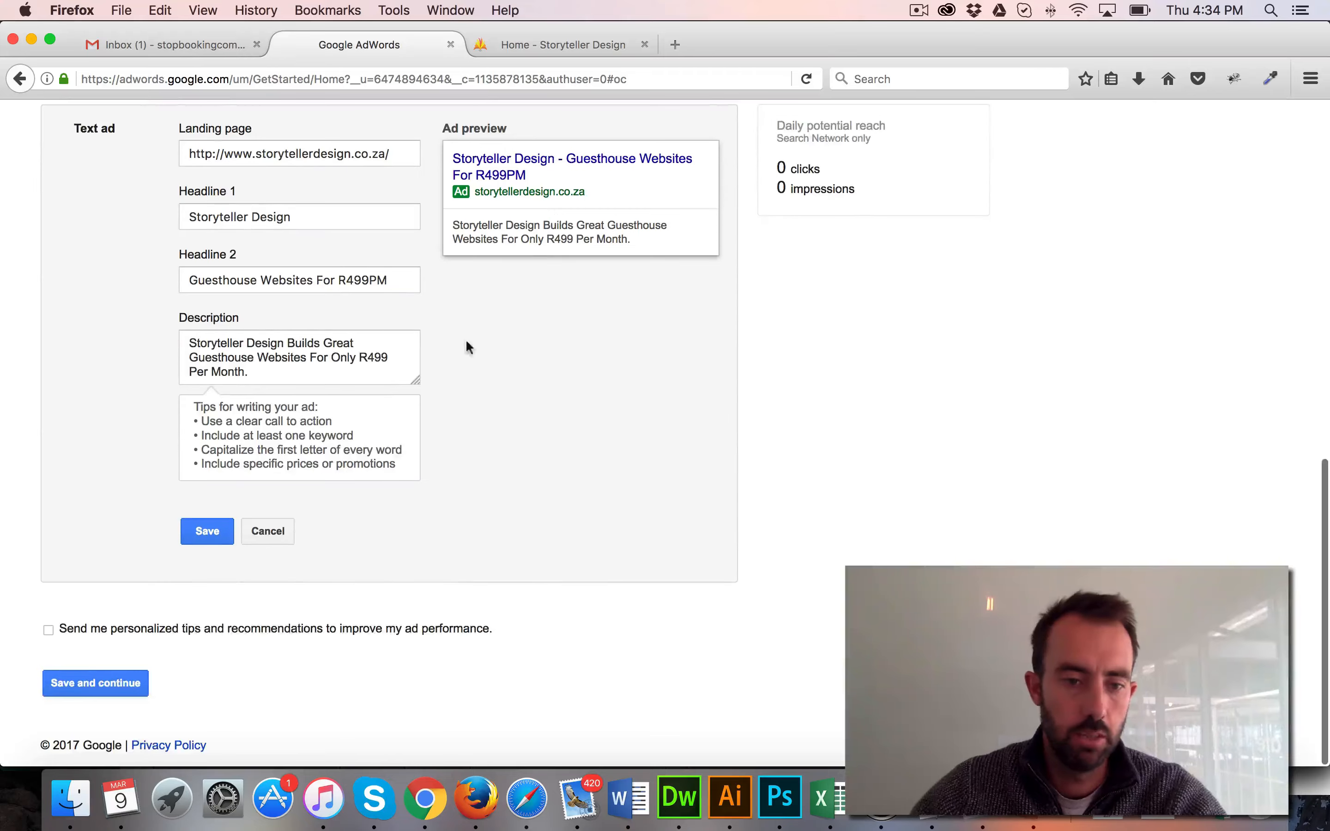
pyautogui.click(203, 532)
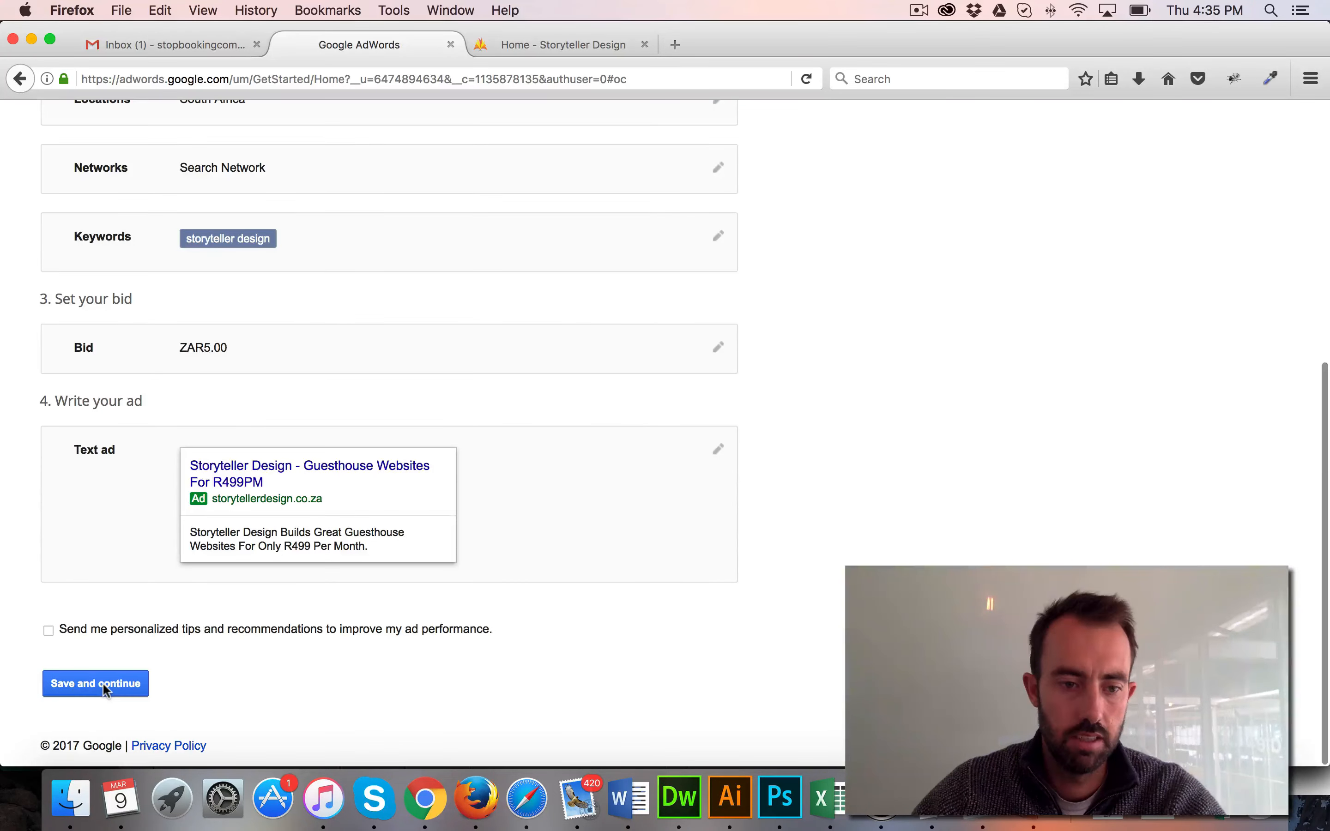
pyautogui.click(106, 689)
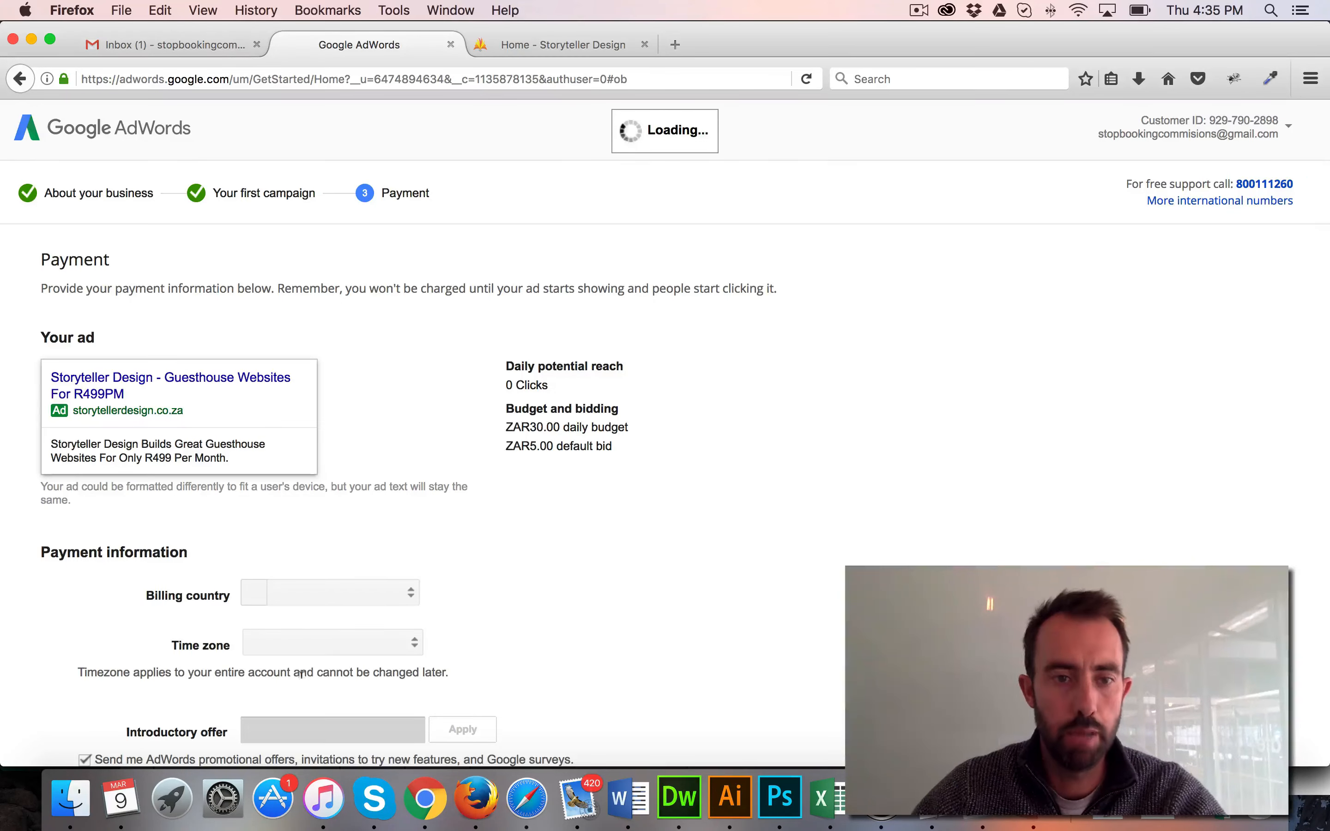
# Review the payment form, including billing country, time zone, introductory offer, address fields, primary contact and payment options
pyautogui.scroll(-5, 138, 542)
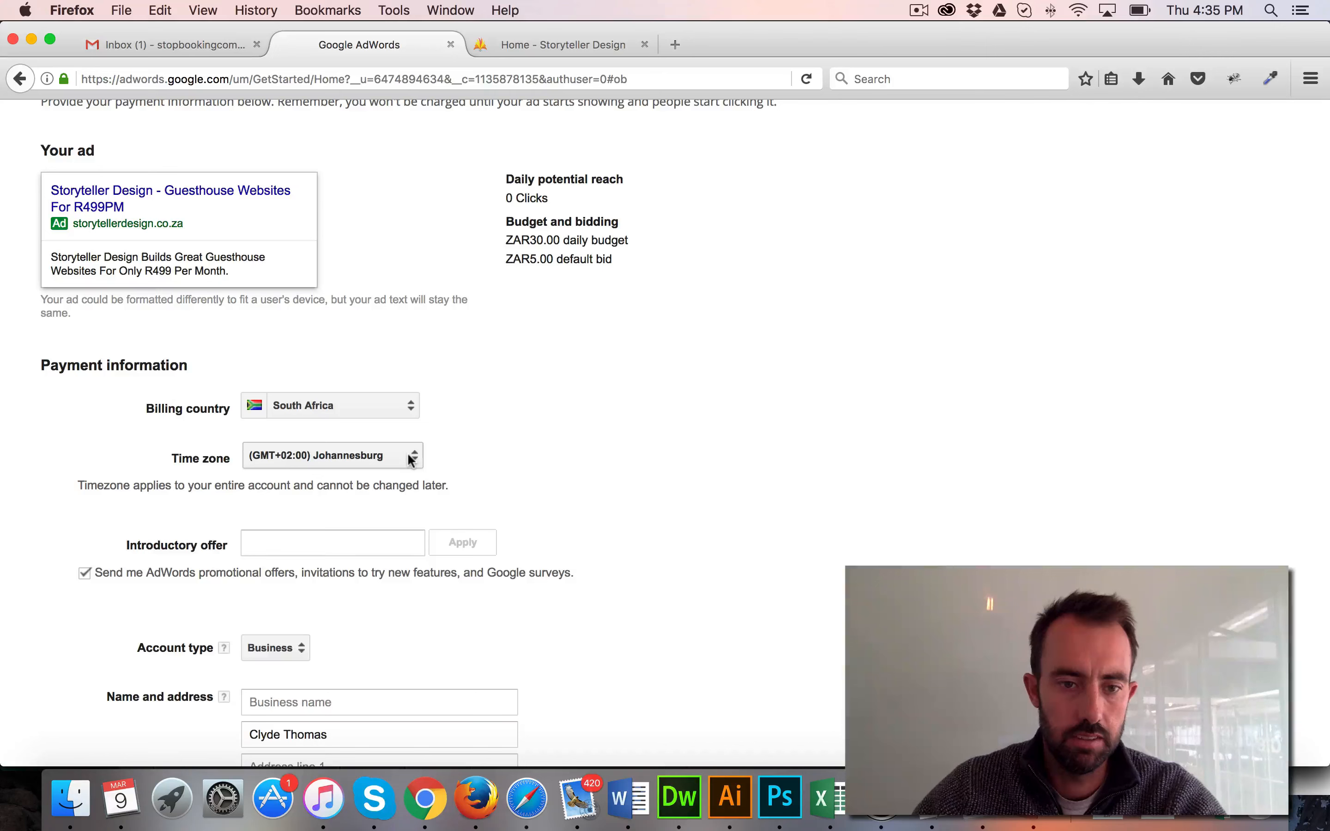
pyautogui.scroll(-7, 411, 459)
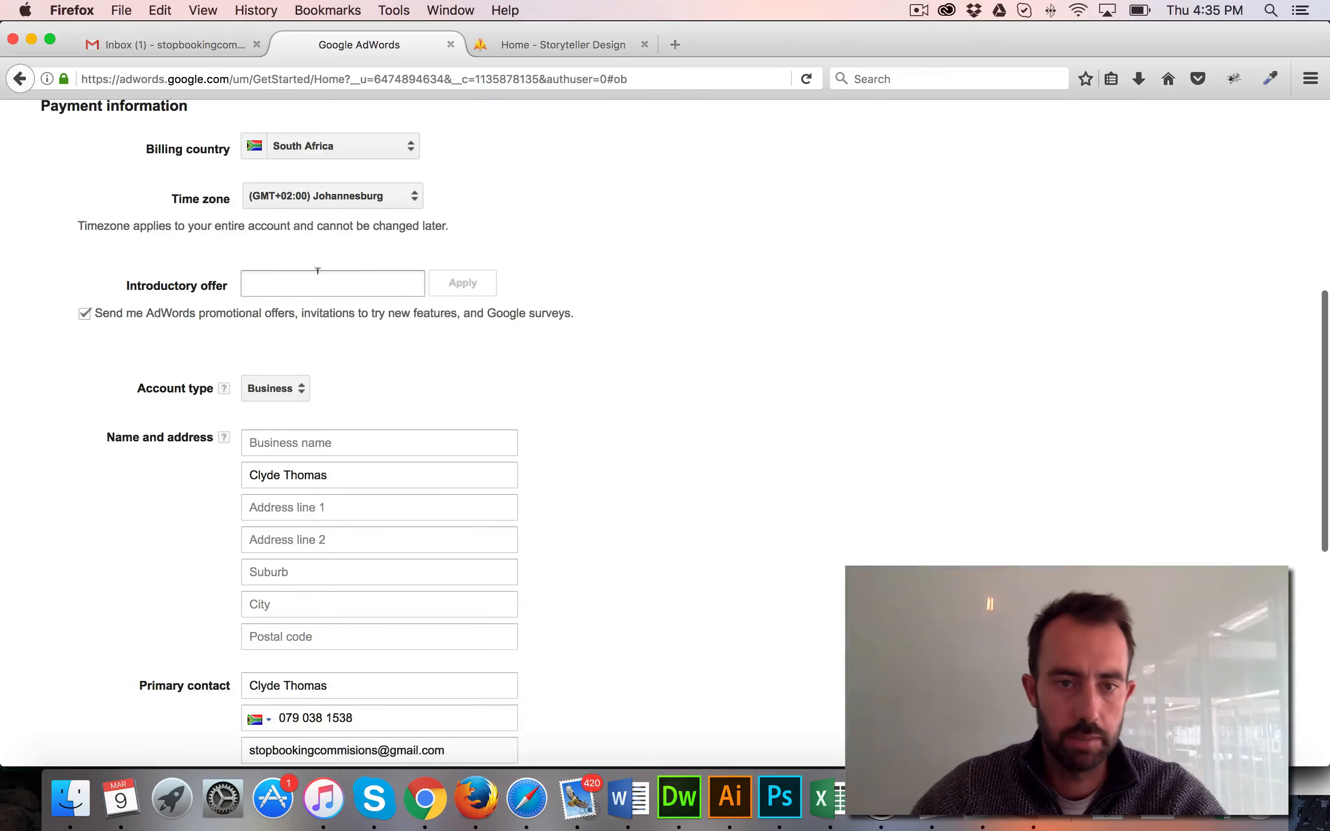
pyautogui.click(350, 285)
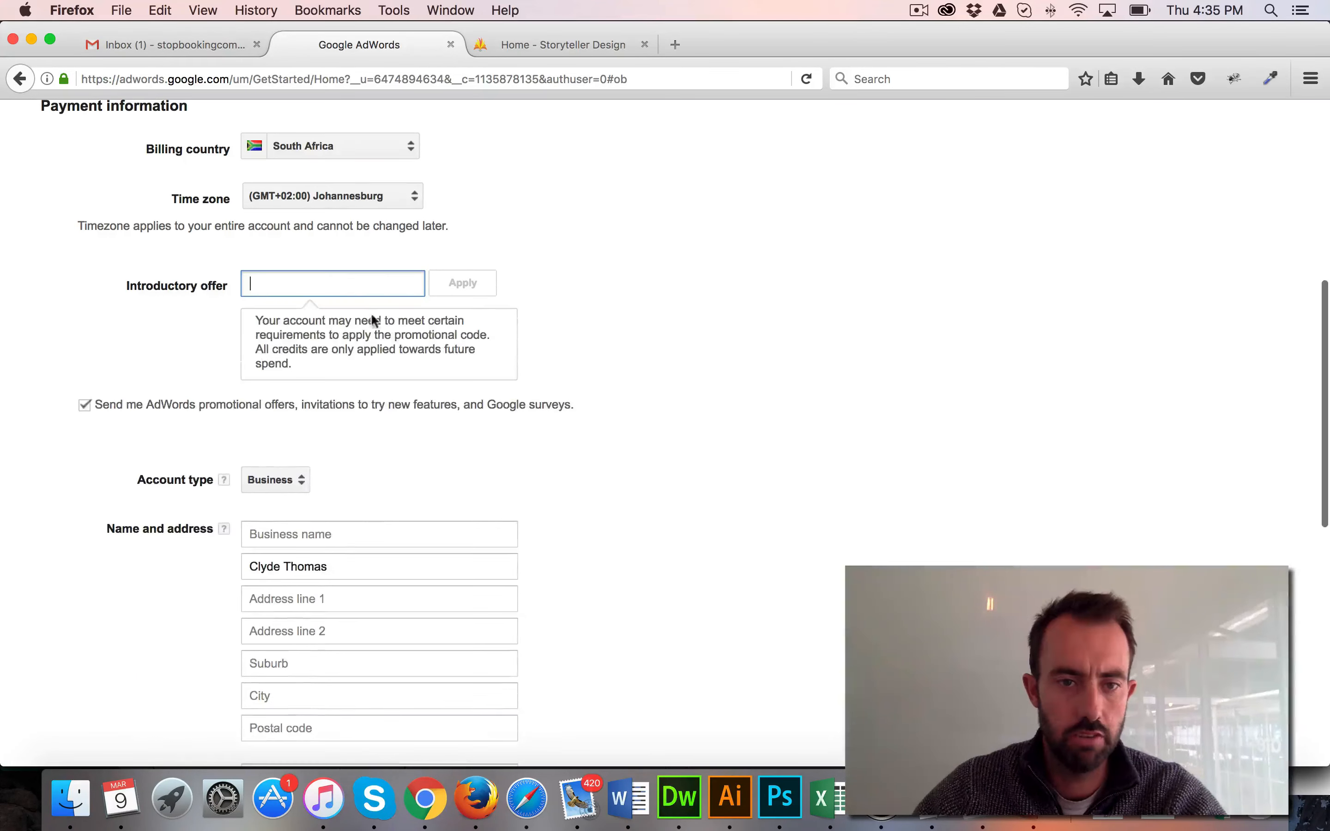
pyautogui.scroll(-2, 582, 379)
pyautogui.scroll(-2, 583, 379)
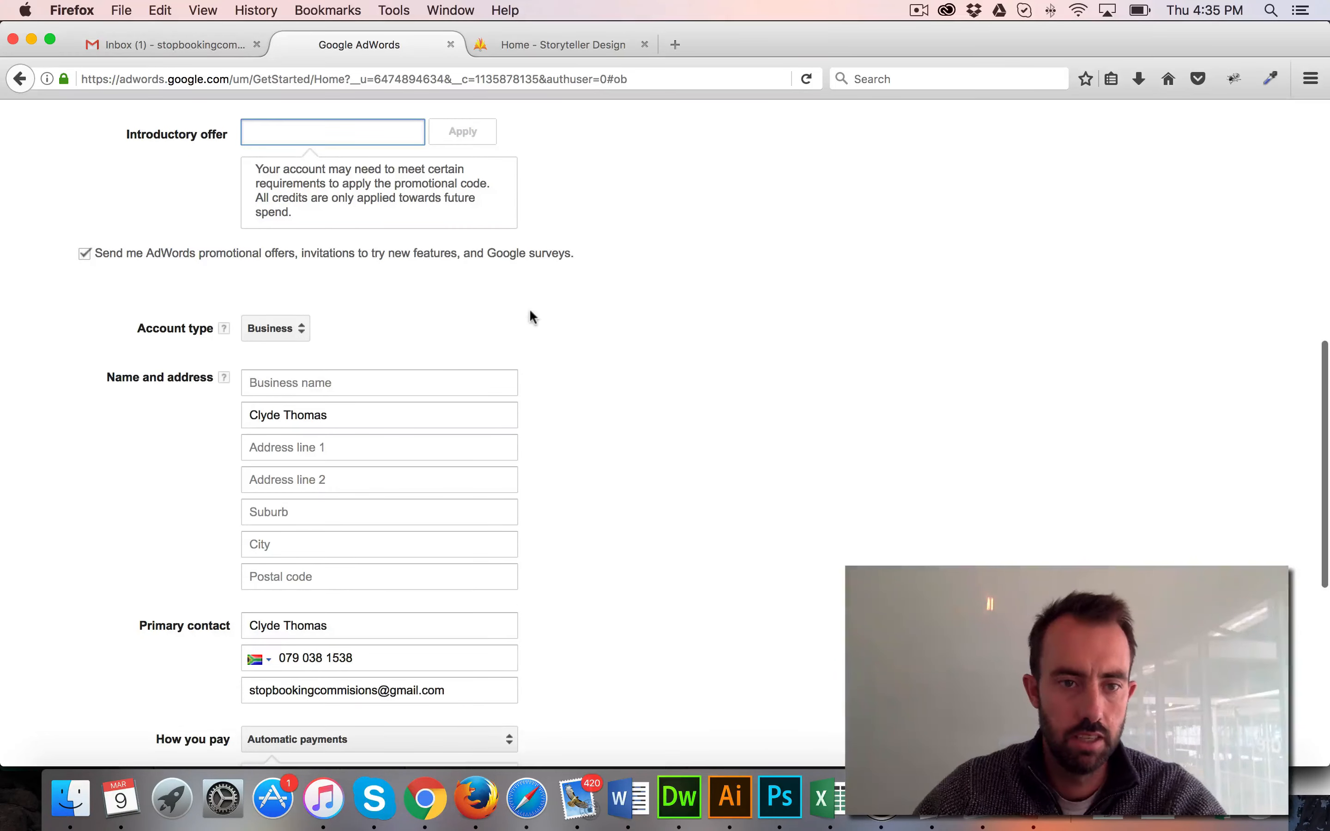
pyautogui.scroll(-2, 529, 308)
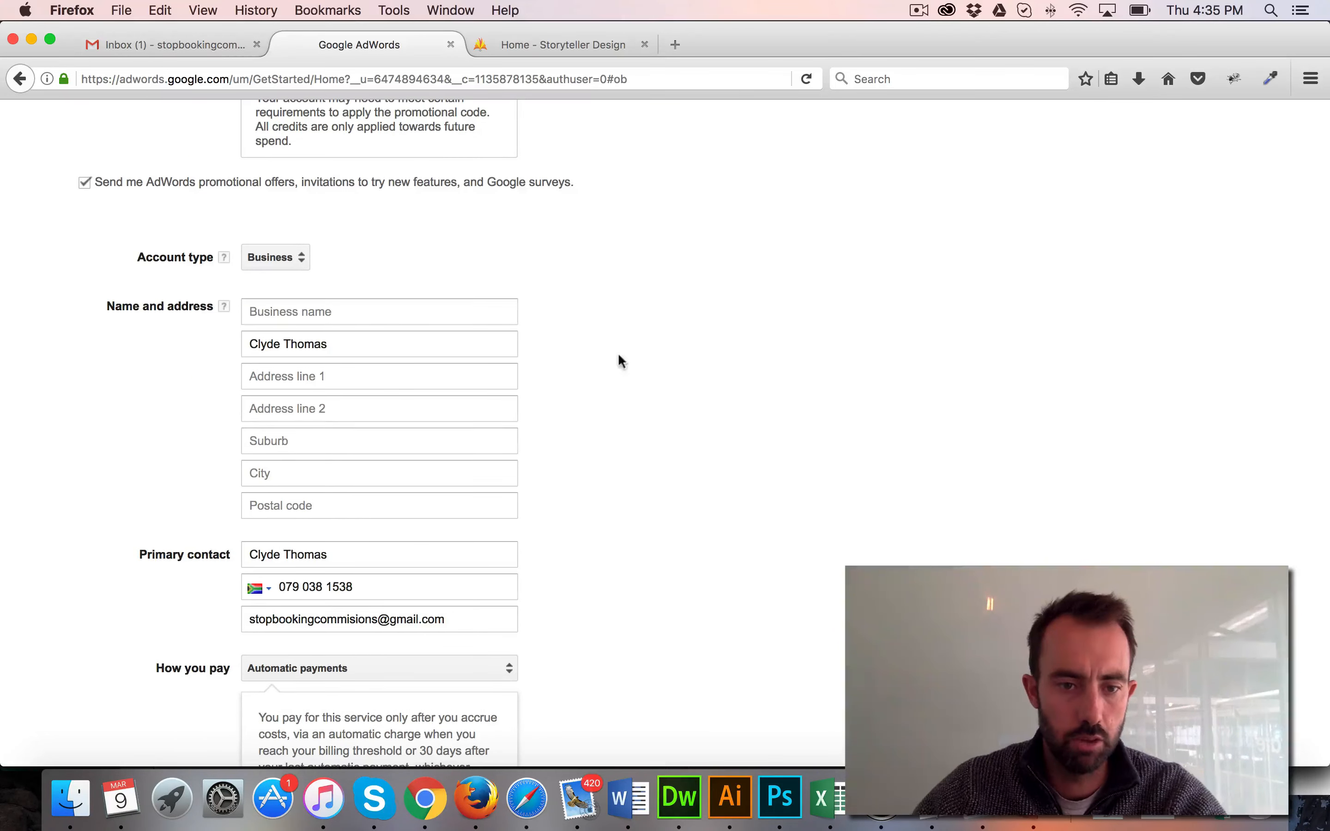
pyautogui.scroll(-5, 602, 361)
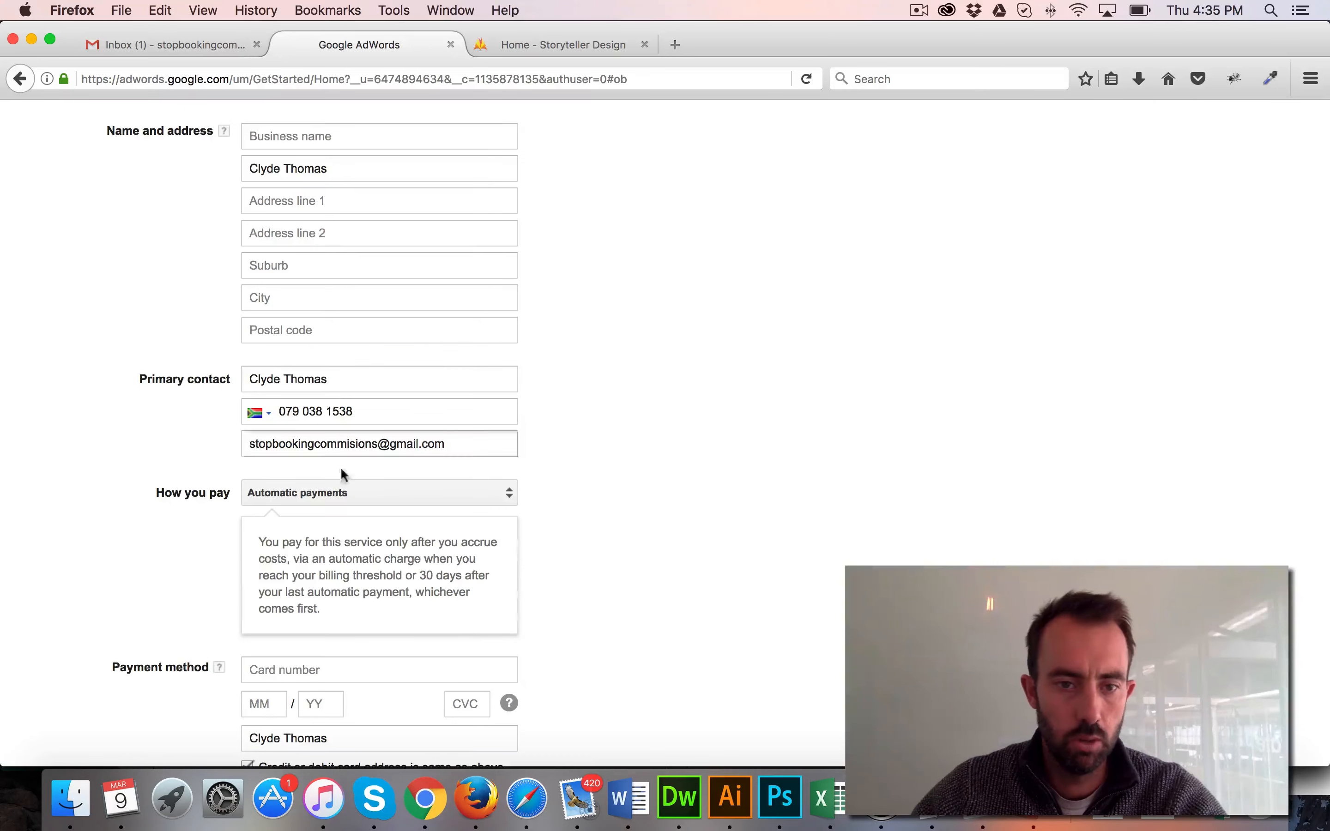
pyautogui.scroll(-5, 571, 363)
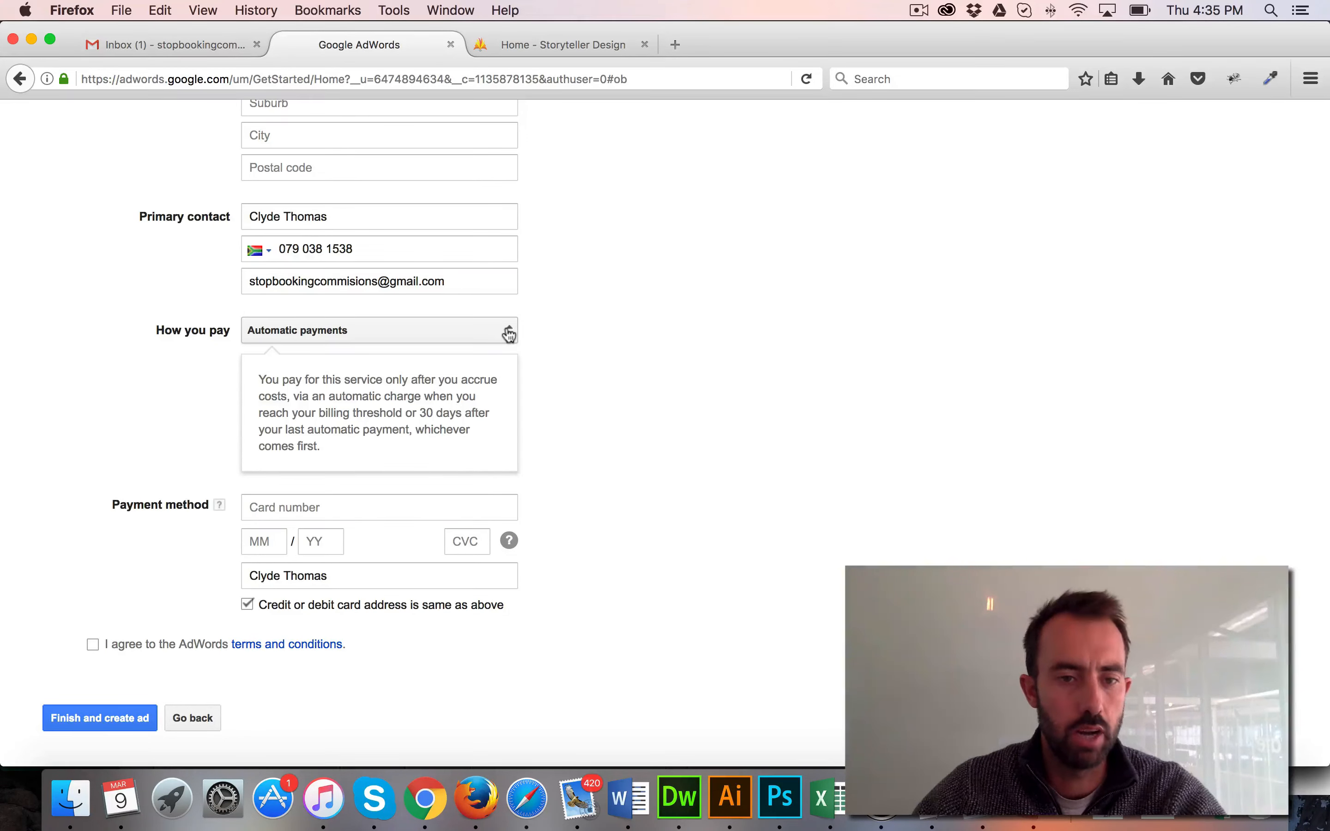
# Switch how the account pays to manual payments and select the prefilled payment amount
pyautogui.scroll(-1, 509, 334)
pyautogui.click(508, 334)
pyautogui.click(388, 332)
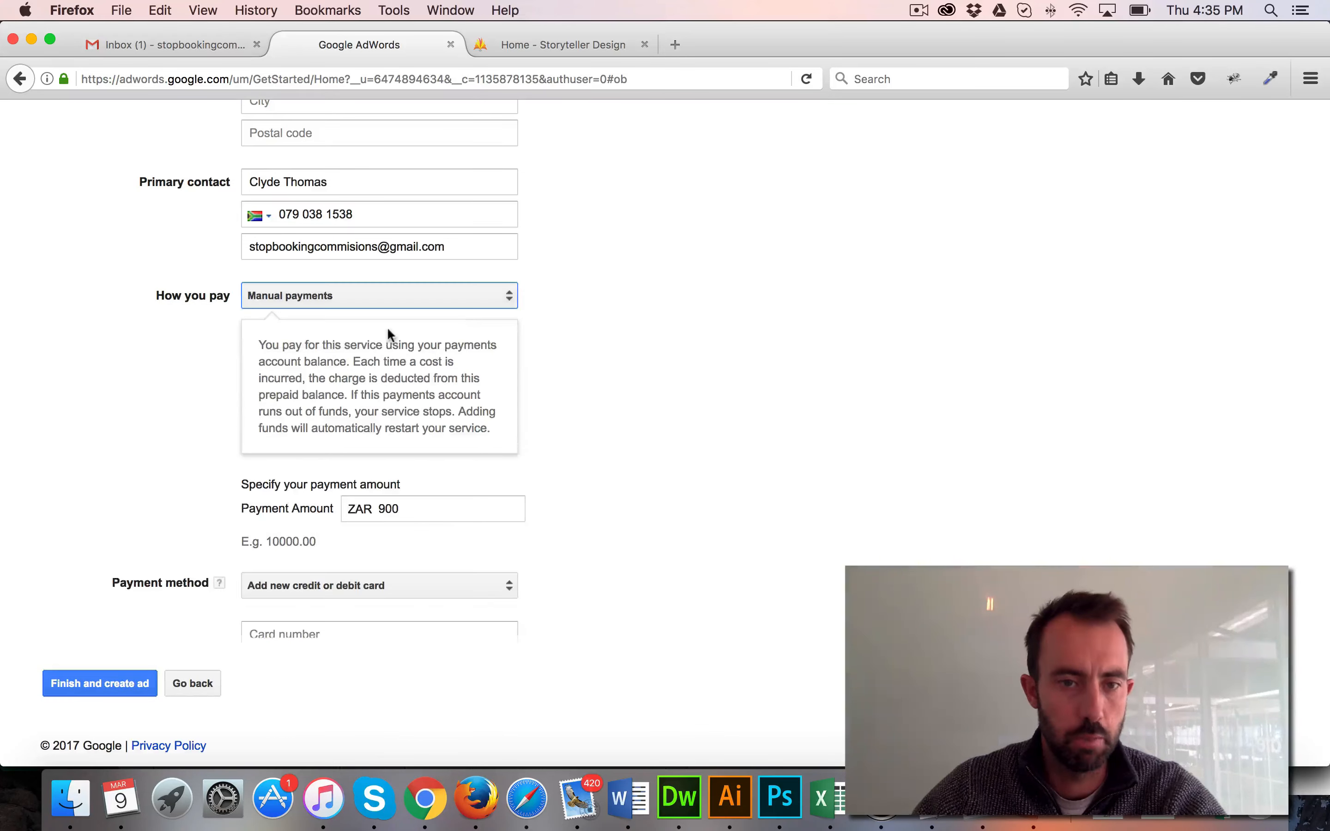
pyautogui.click(444, 510)
pyautogui.scroll(-2, 434, 472)
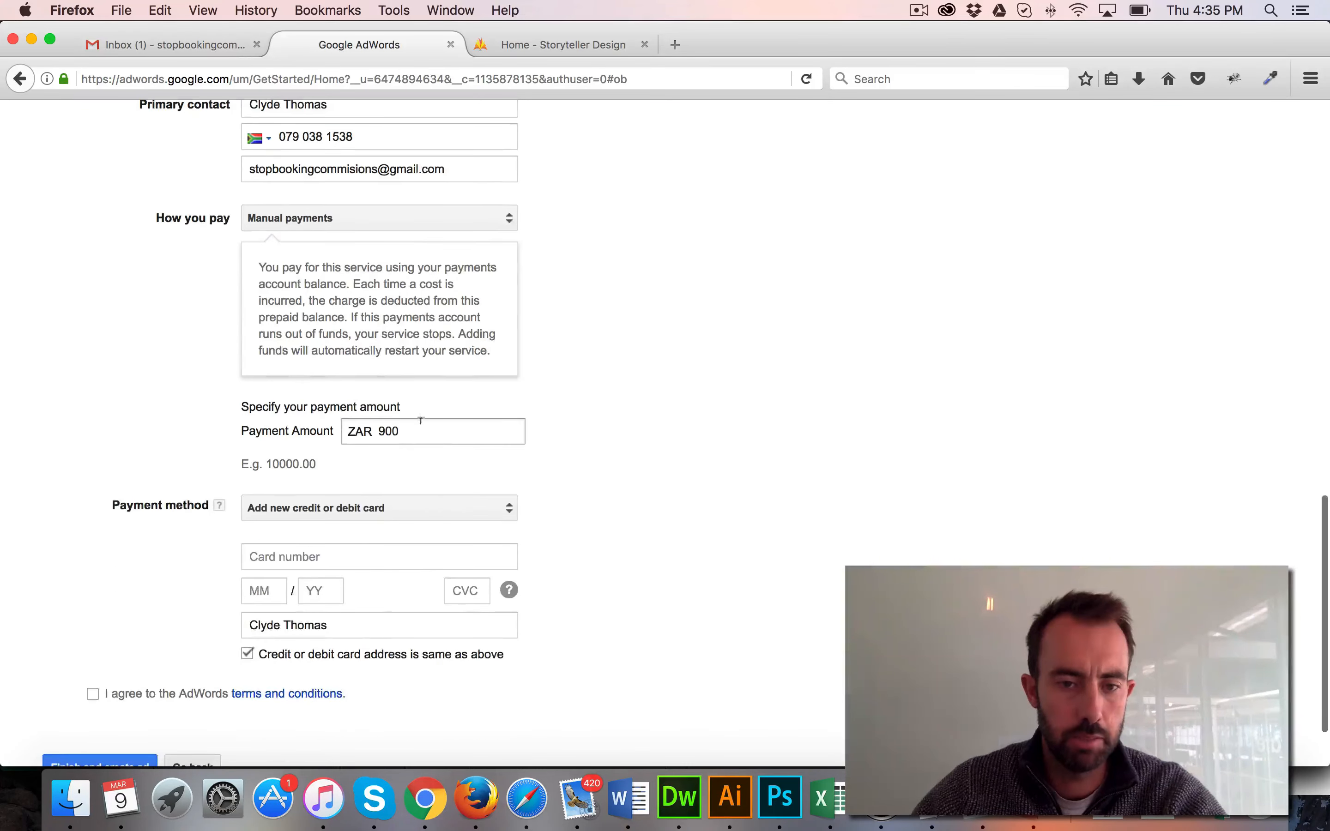
pyautogui.moveTo(405, 430); pyautogui.dragTo(374, 430)
pyautogui.scroll(1, 374, 430)
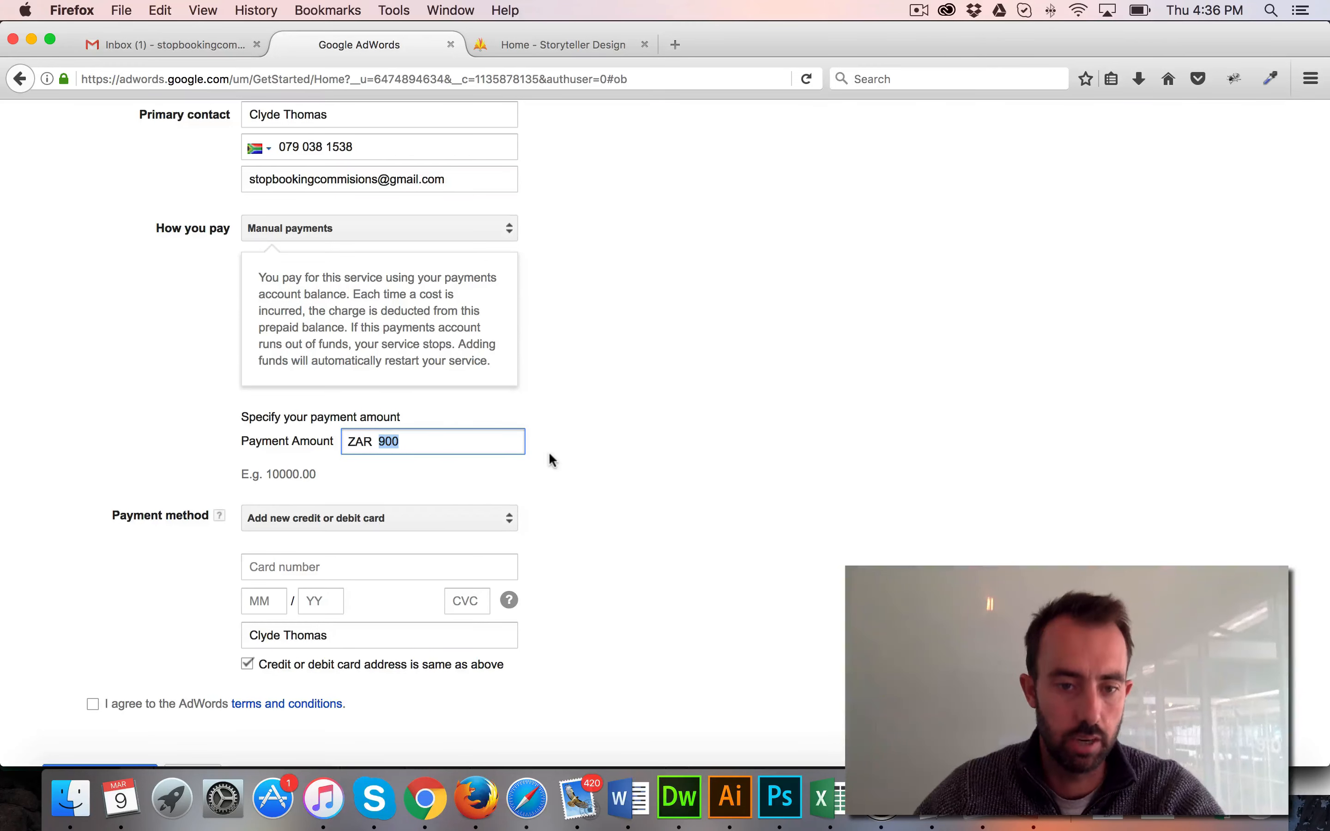
# Agree to the AdWords terms and conditions and submit the payment form to finish creating the ad
pyautogui.click(92, 704)
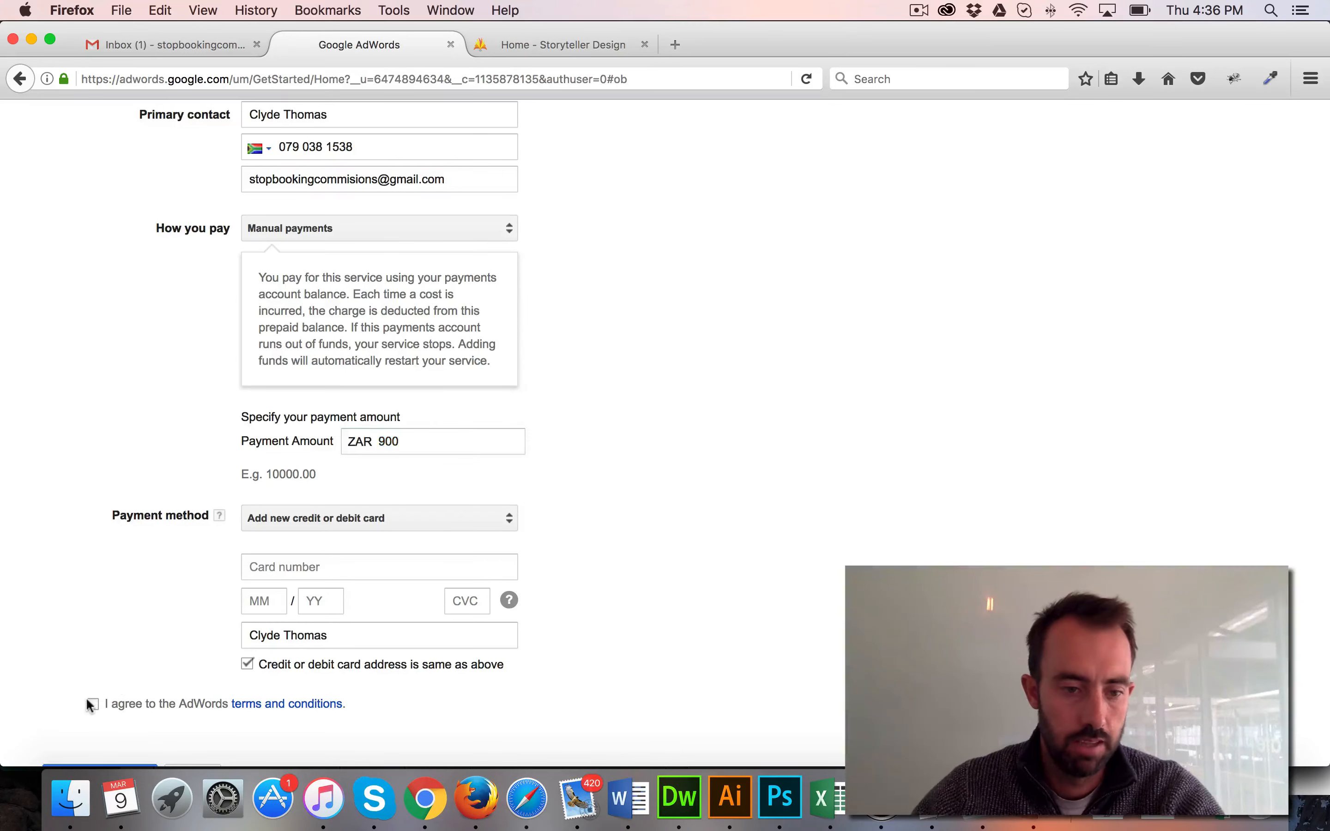
pyautogui.scroll(-3, 575, 542)
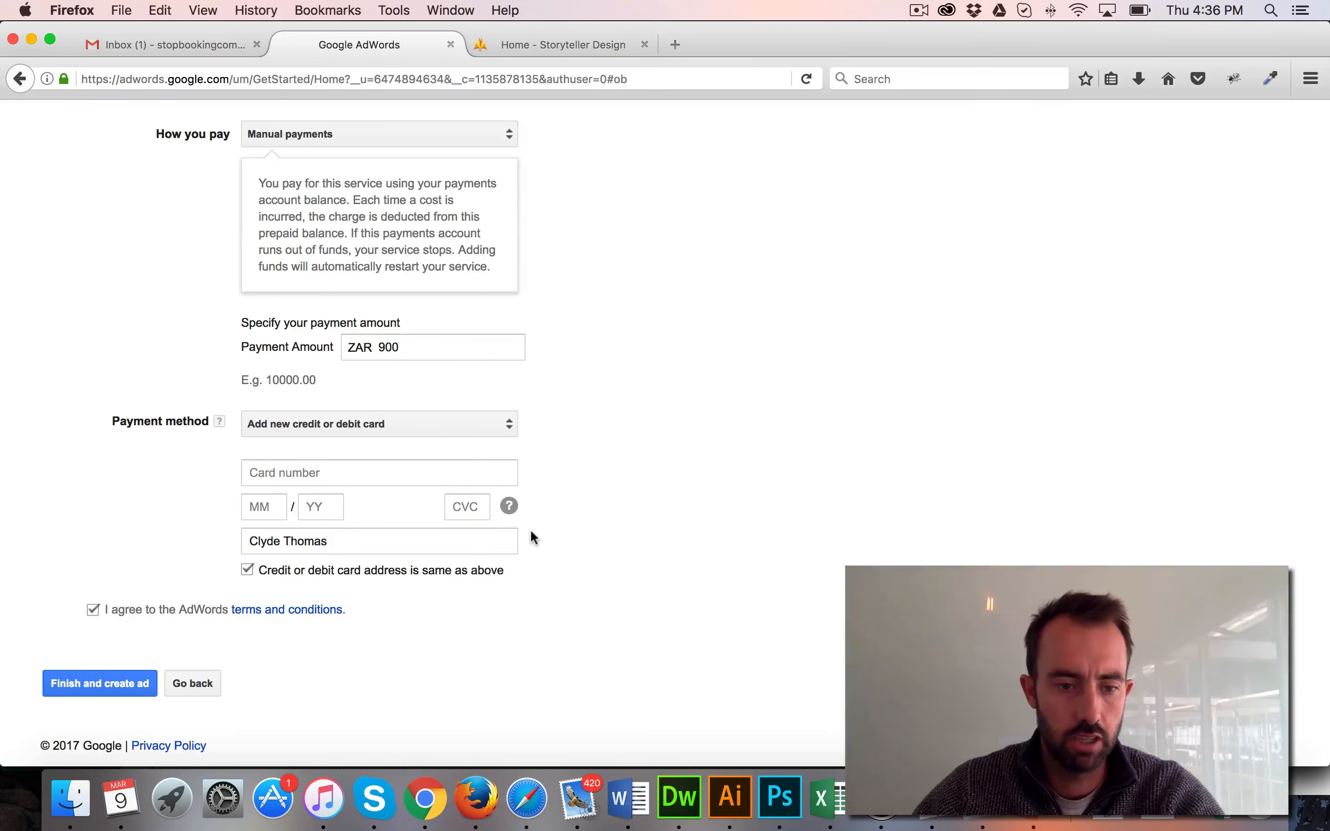
pyautogui.click(120, 684)
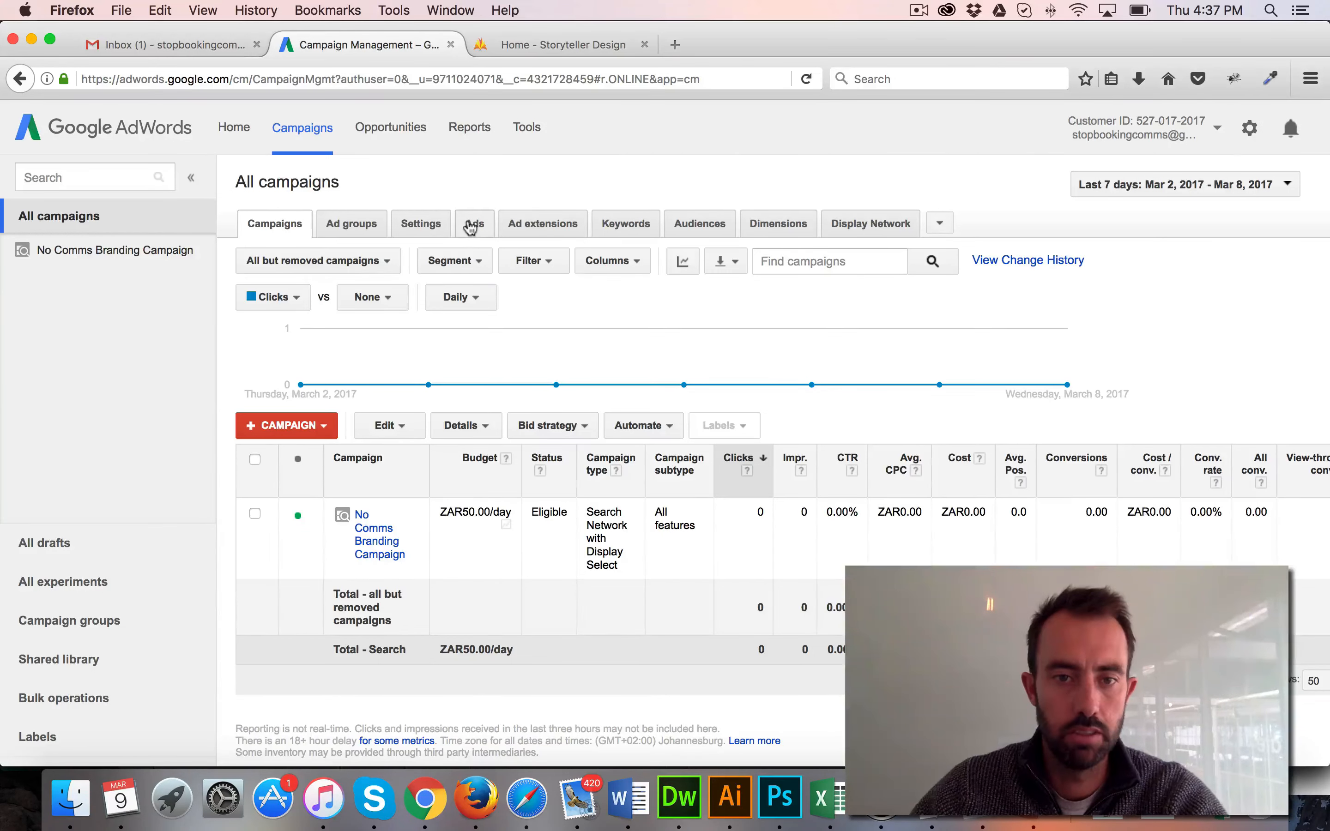
# View the ads across all campaigns and return to the campaigns overview
pyautogui.click(471, 228)
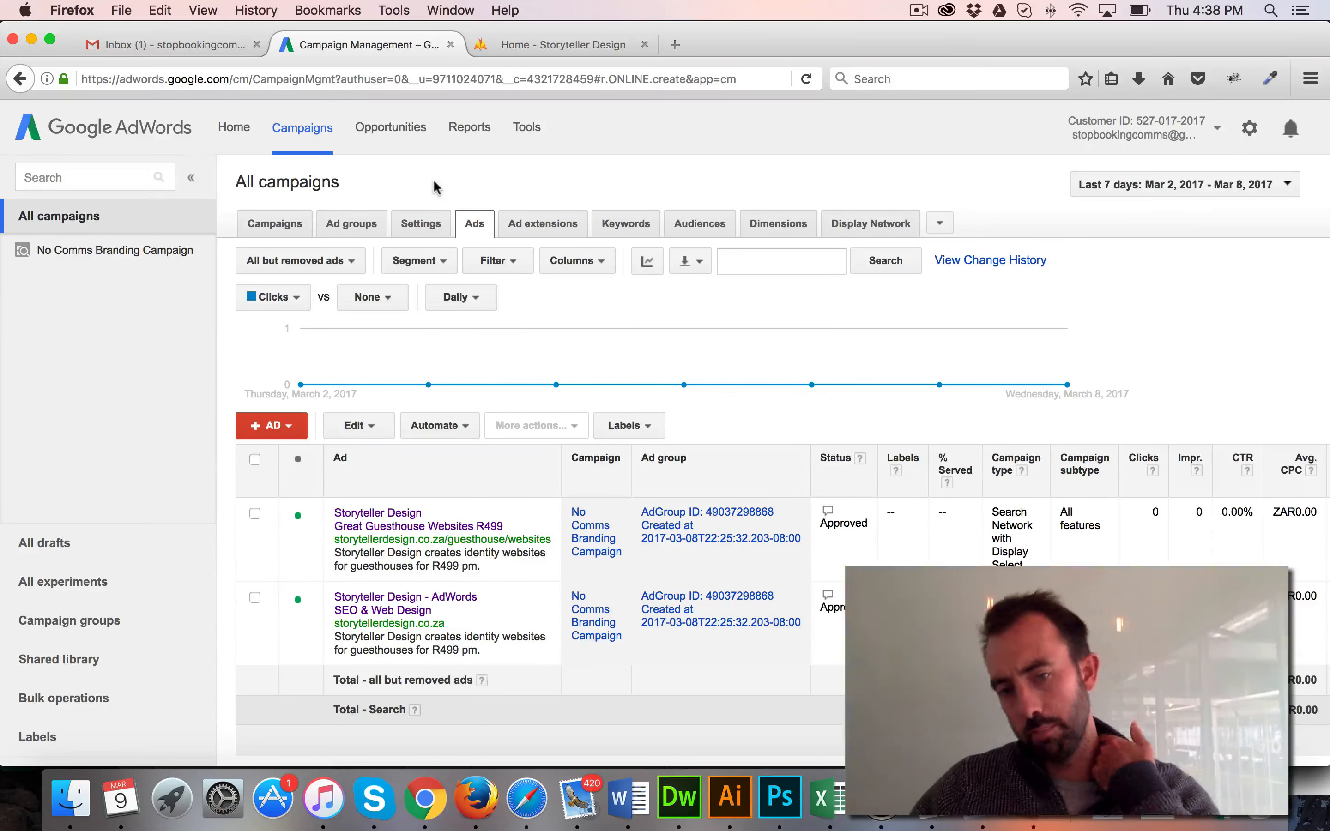
pyautogui.click(297, 224)
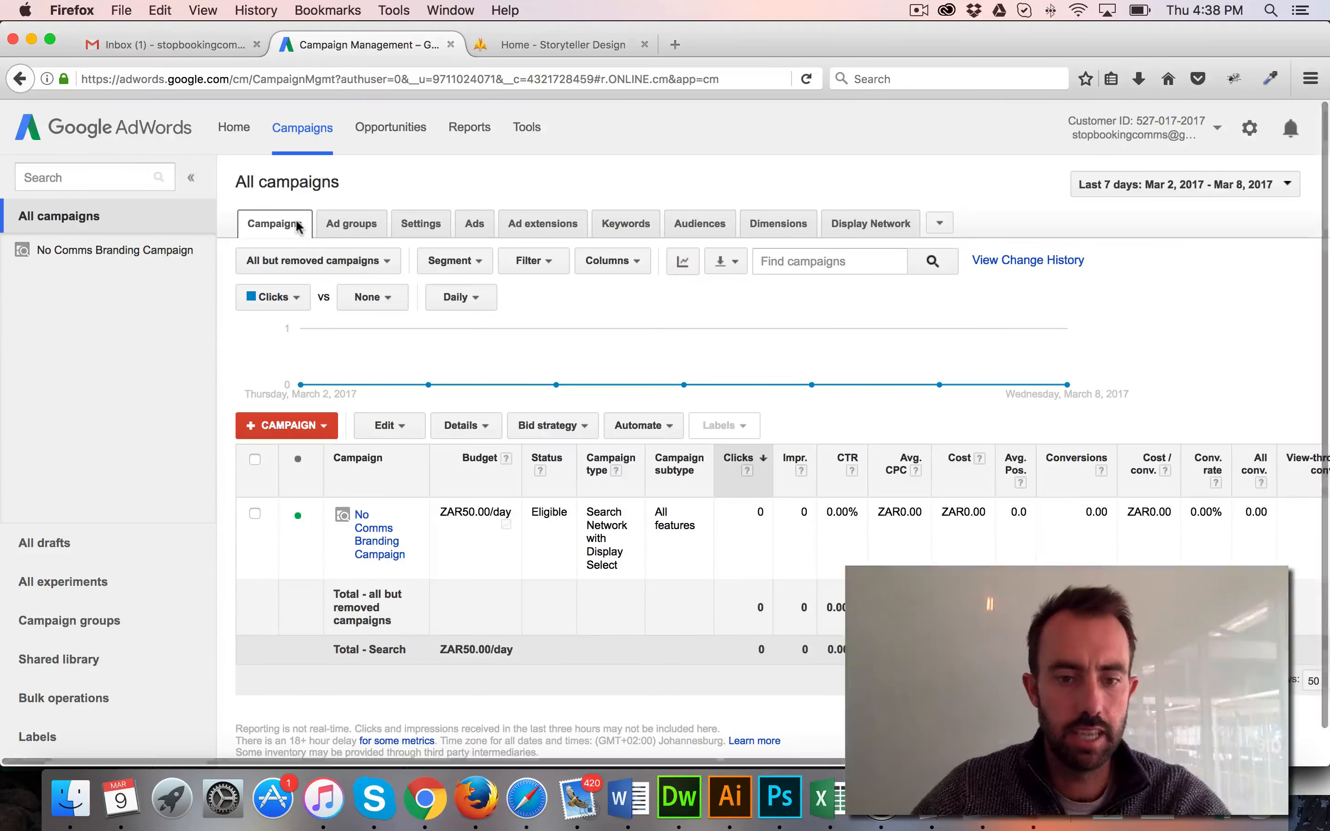